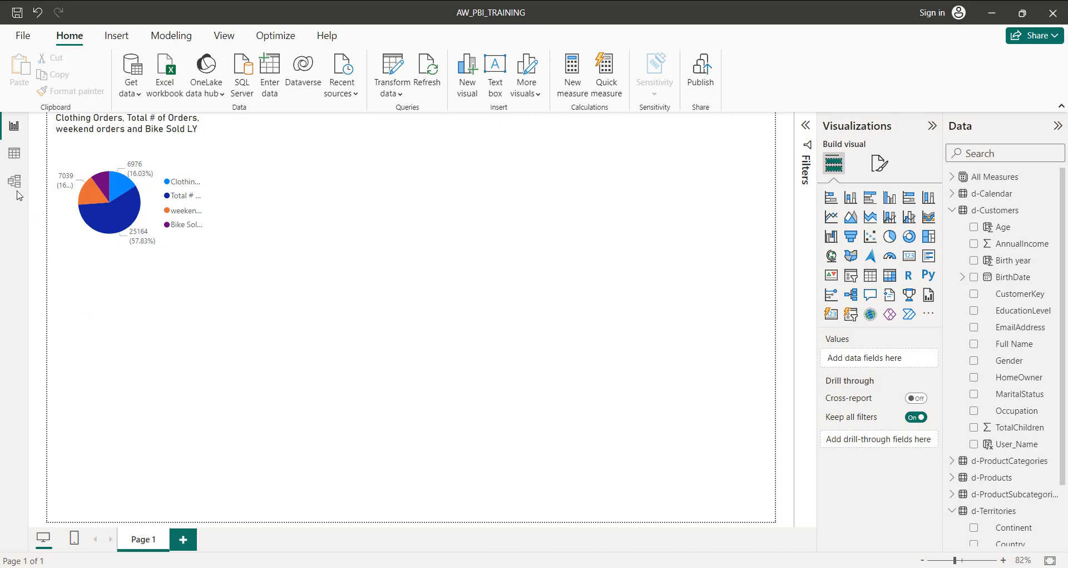
Step: Examine the relationships between the dimension and fact tables in the data model, such as those of F-Sales
left_click(14, 182)
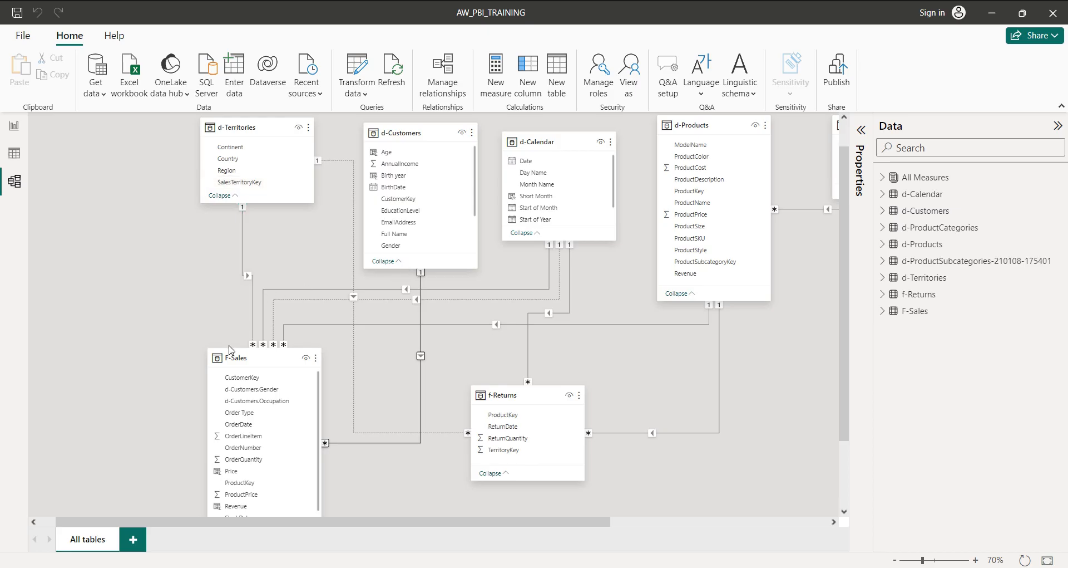
mouse_move(237, 359)
left_click(14, 131)
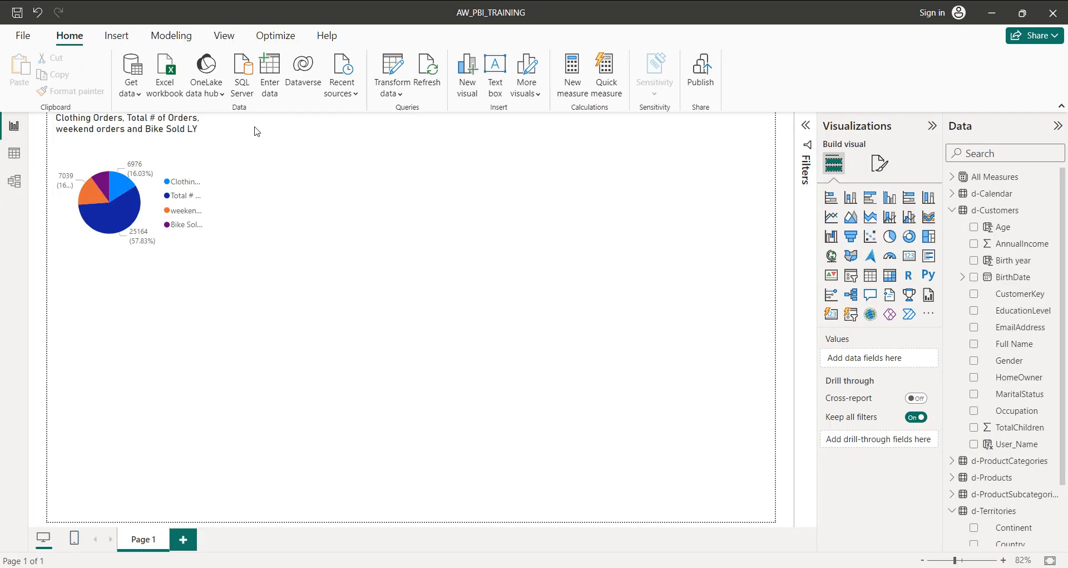
Step: Insert a matrix visual with Country from d-Territories as rows and AnnualIncome from d-Customers as values
left_click(890, 275)
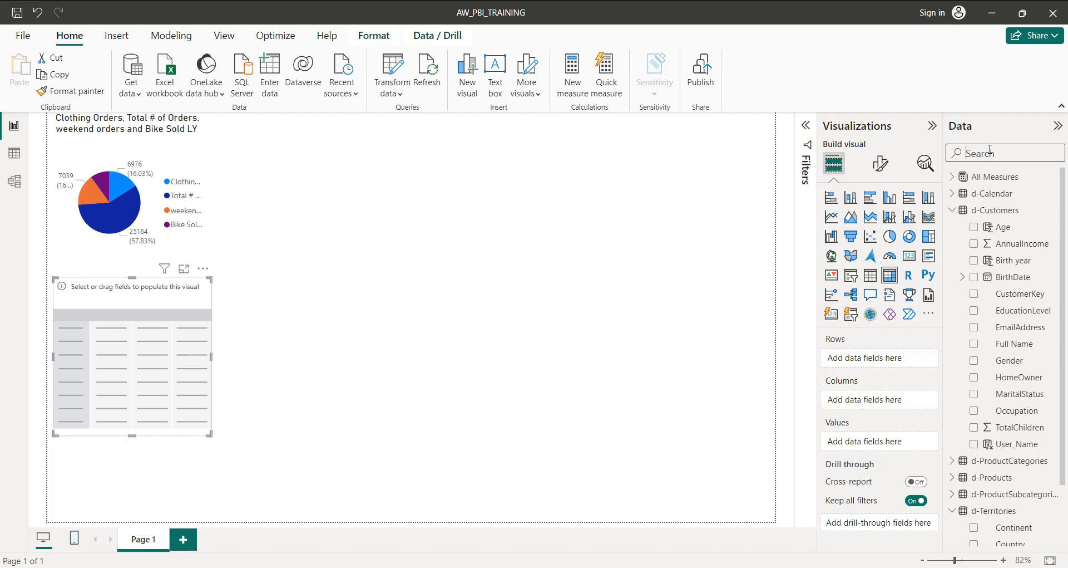
type("coun")
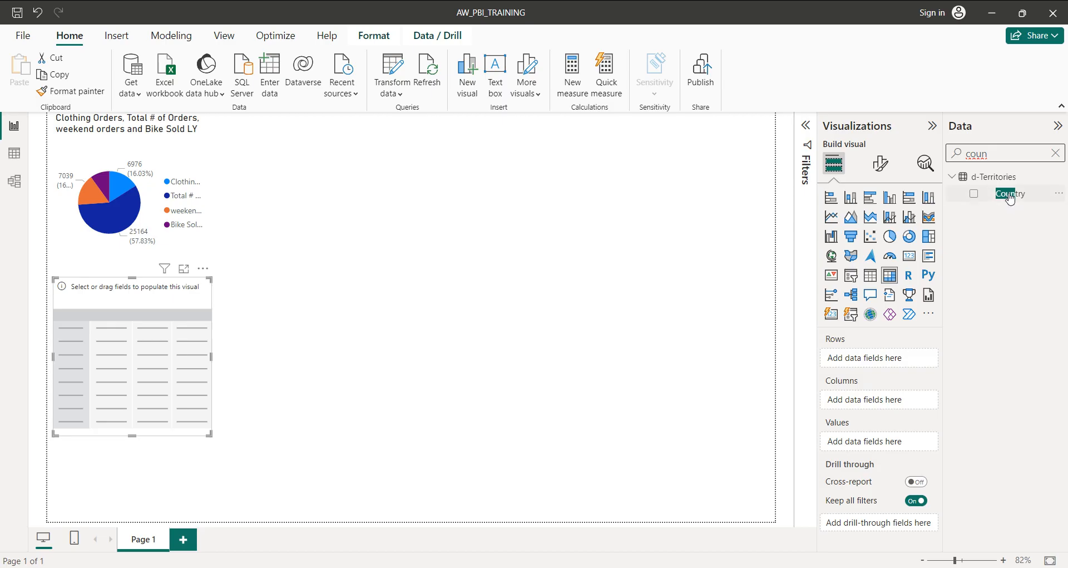
left_click_drag(1005, 194, 896, 361)
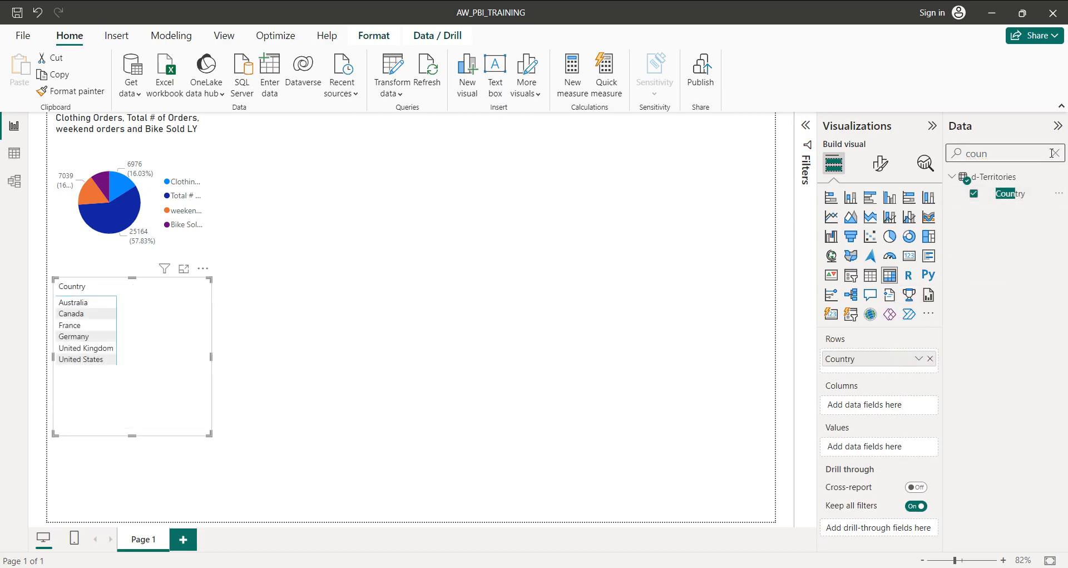
left_click(1054, 154)
type("ann")
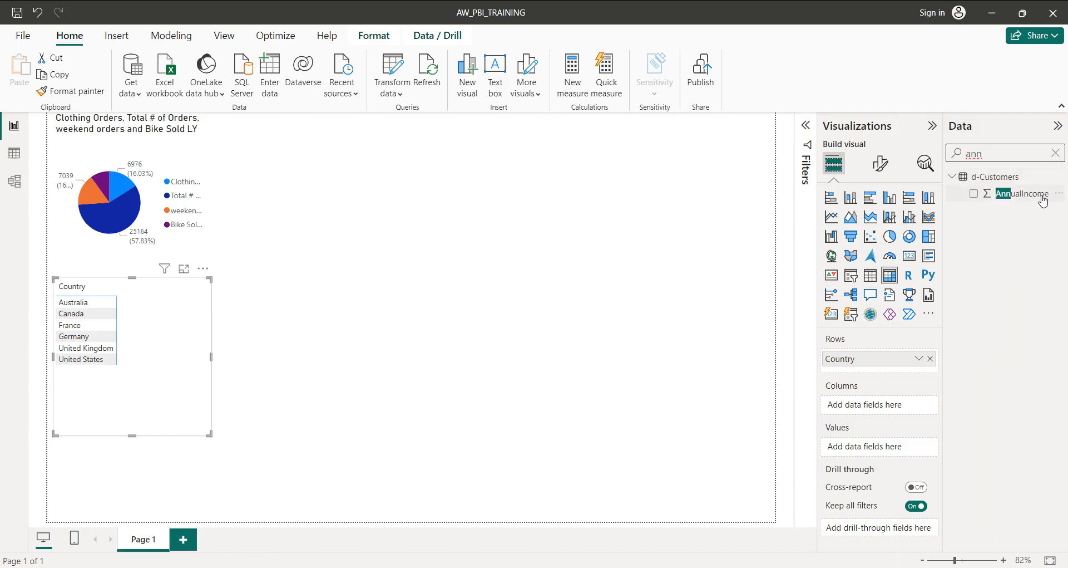
left_click_drag(1042, 198, 905, 452)
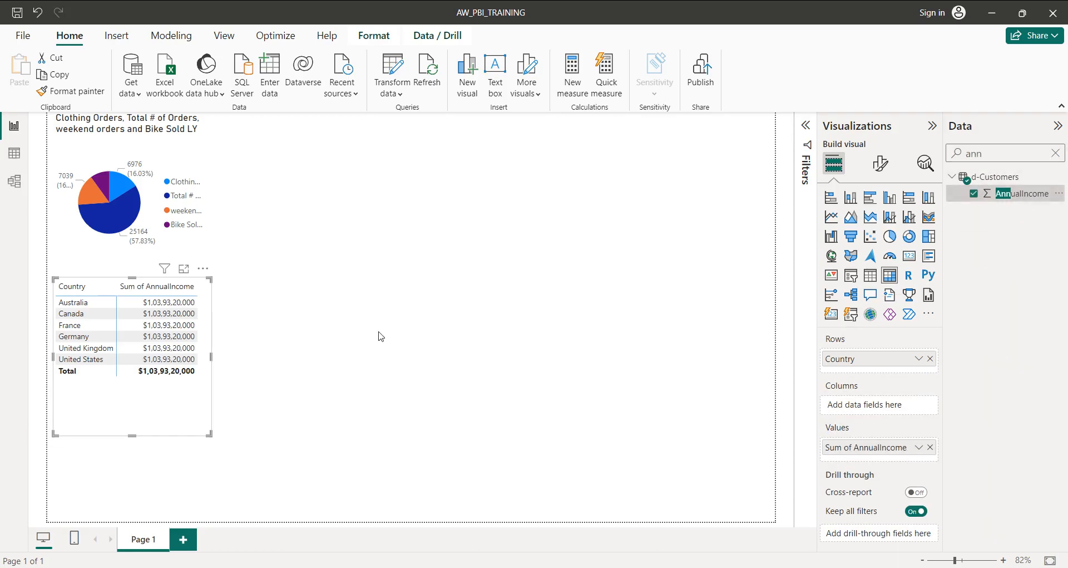
Step: Show the matrix in focus mode and summarize AnnualIncome by Average
left_click(183, 268)
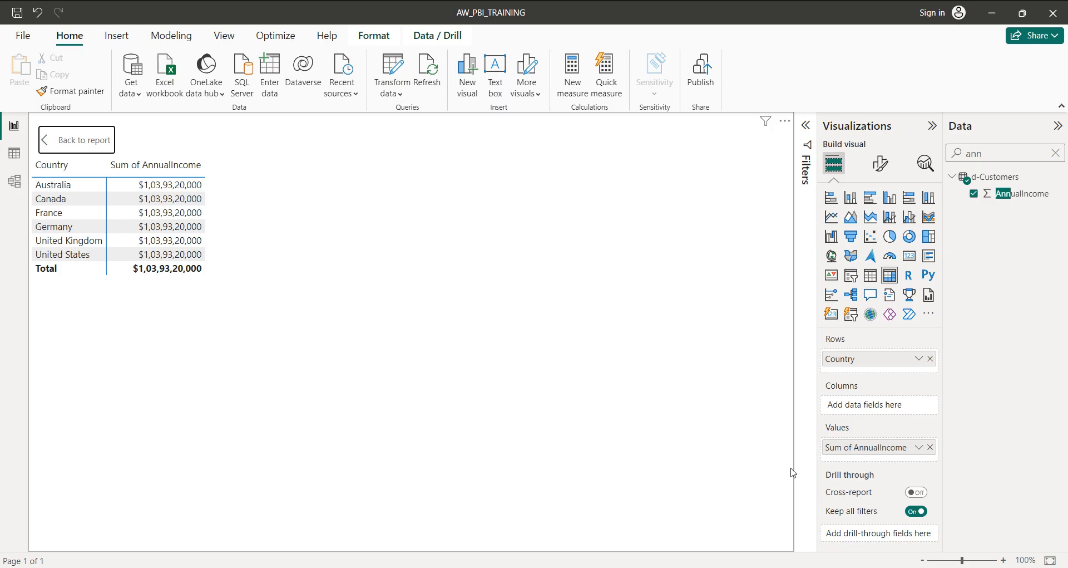
left_click(918, 446)
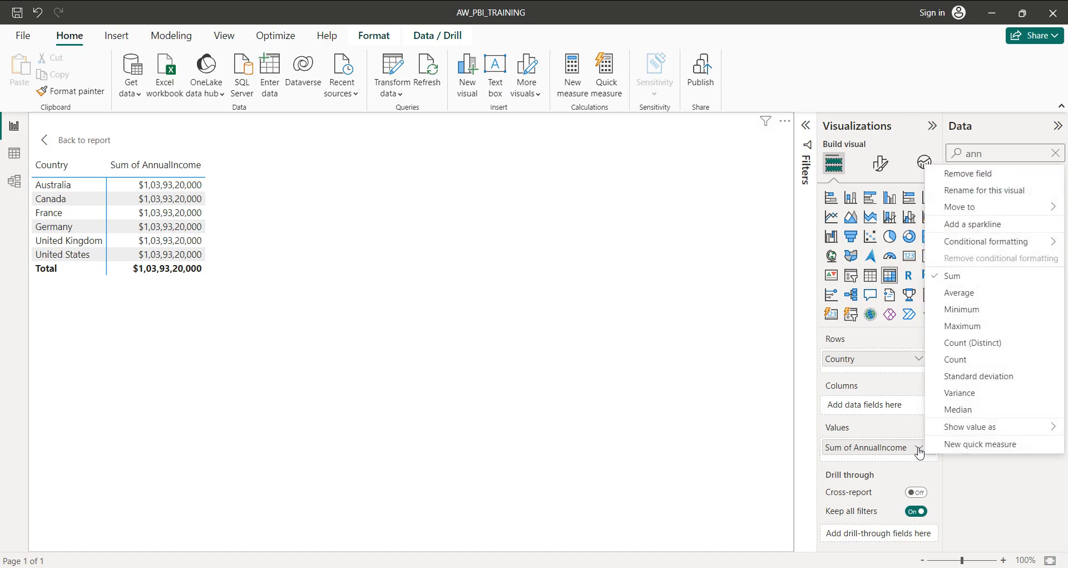
left_click(958, 293)
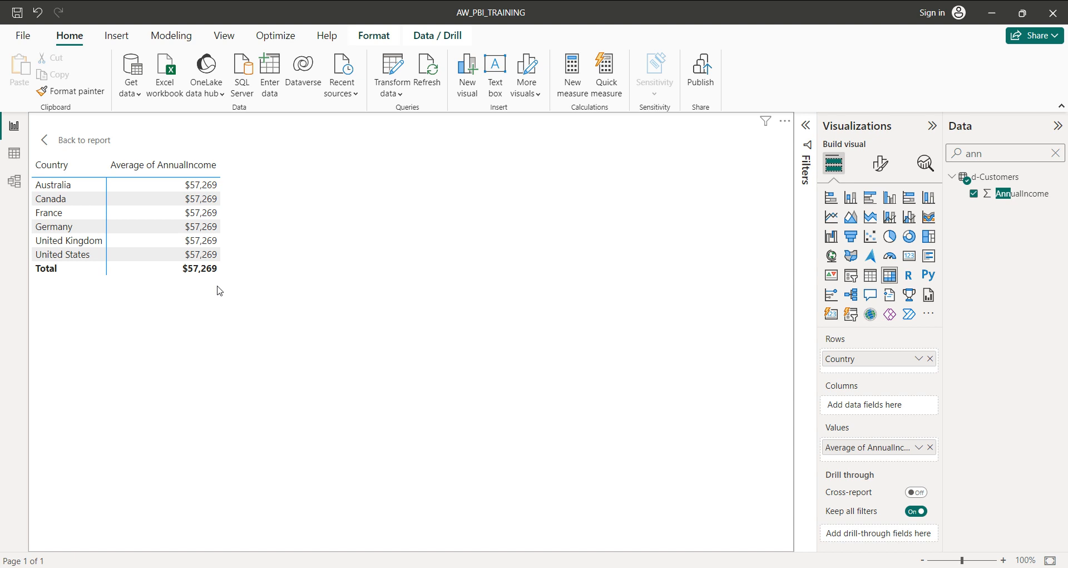
Step: Set the cross filter direction of the F-Sales to d-Customers relationship to Both and check the matrix in the report
left_click(19, 186)
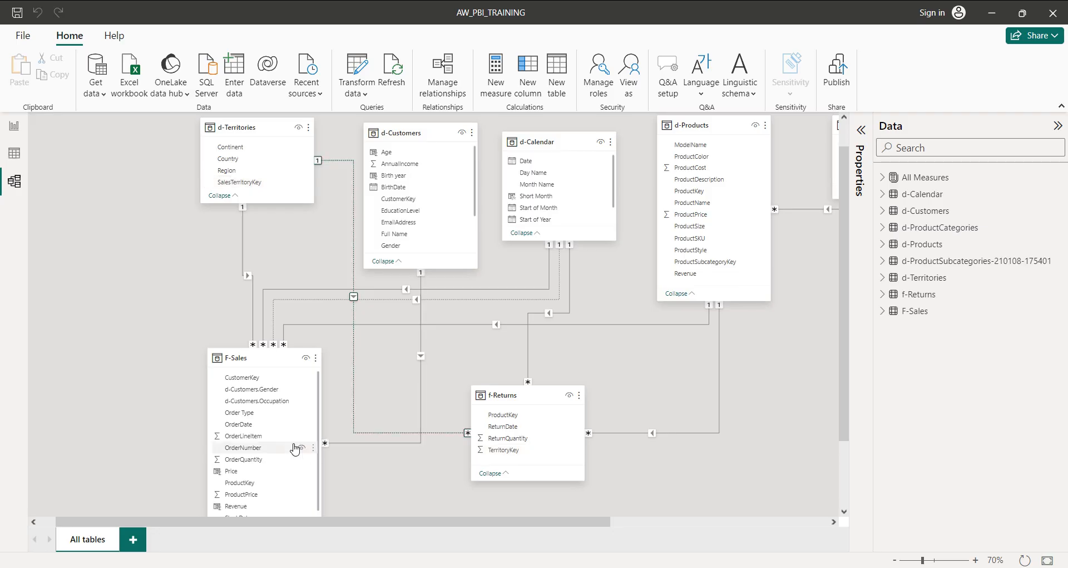
right_click(422, 288)
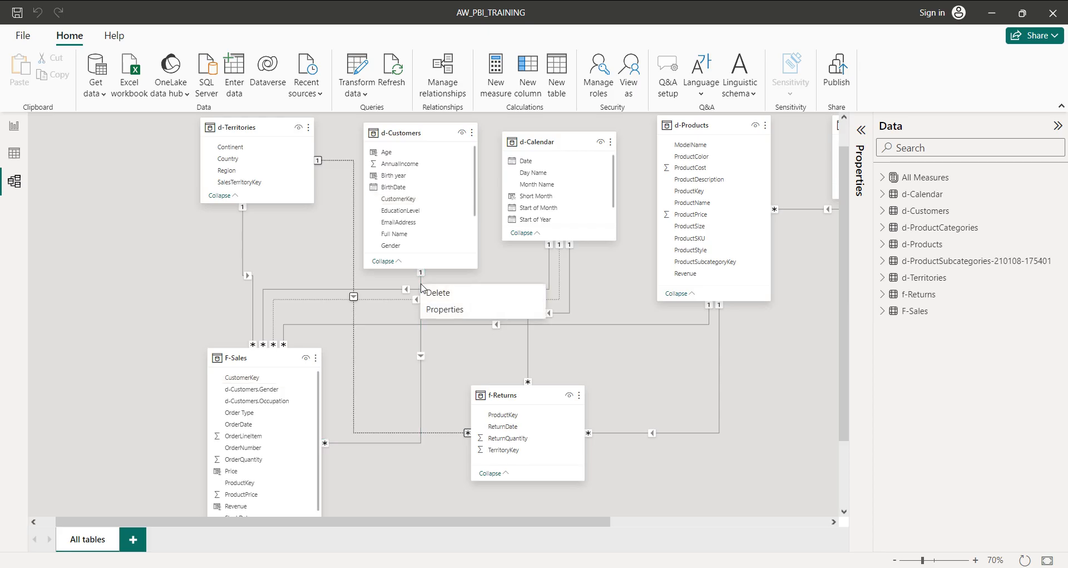
left_click(430, 313)
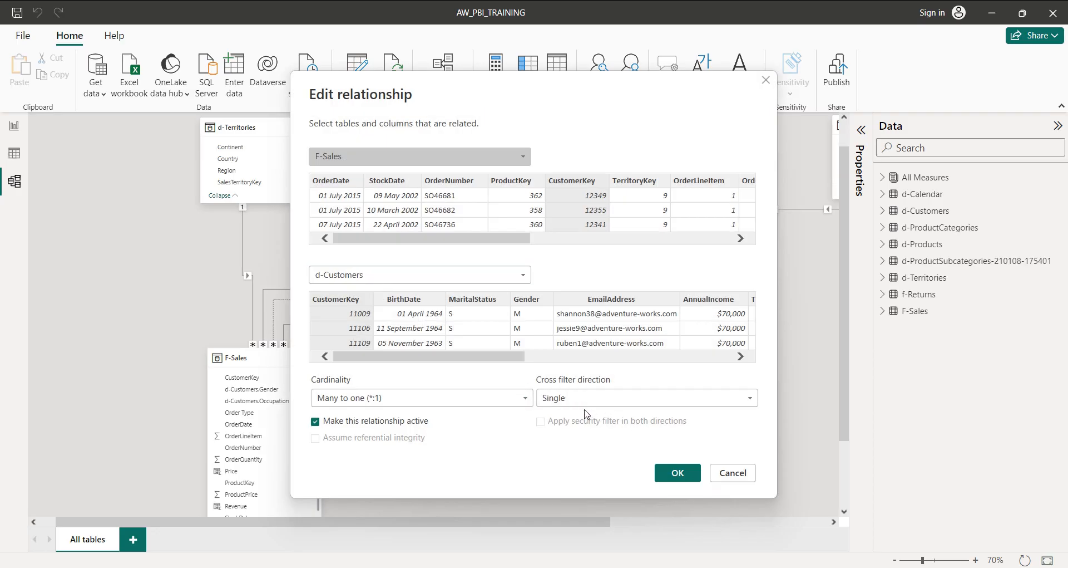
left_click(601, 404)
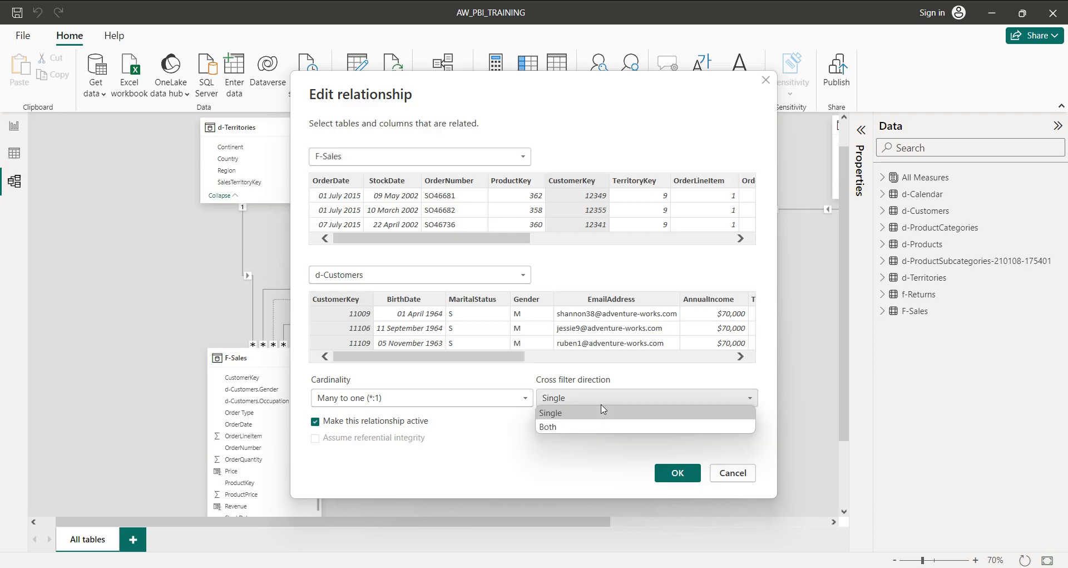
left_click(598, 427)
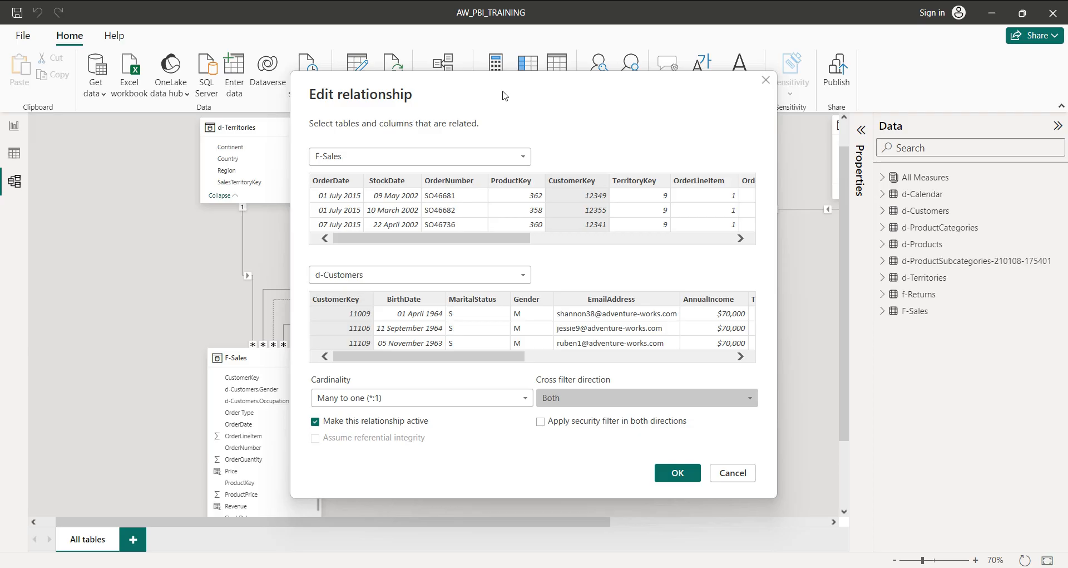
left_click_drag(503, 96, 705, 84)
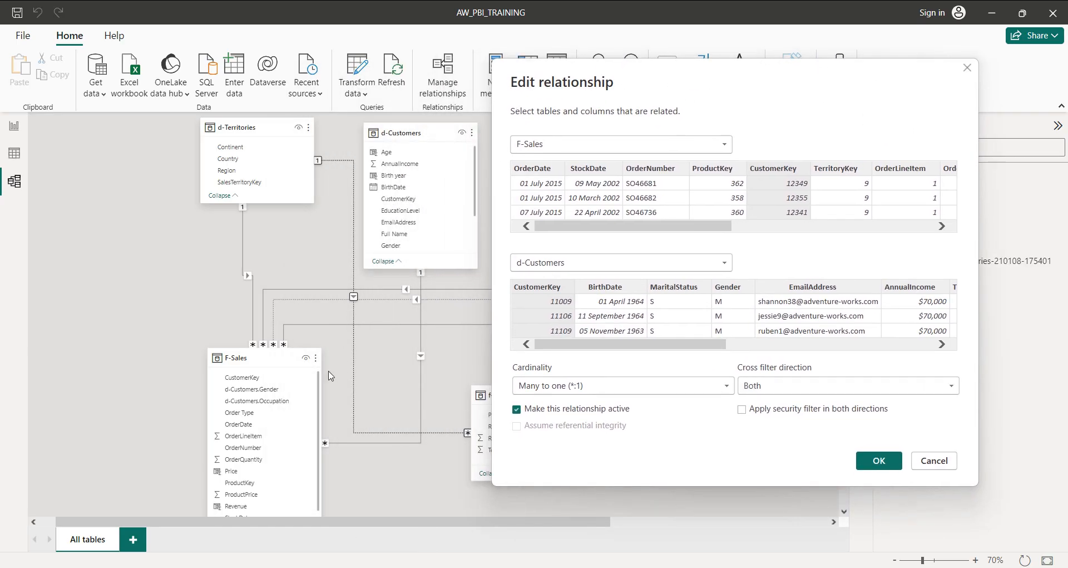
left_click(878, 461)
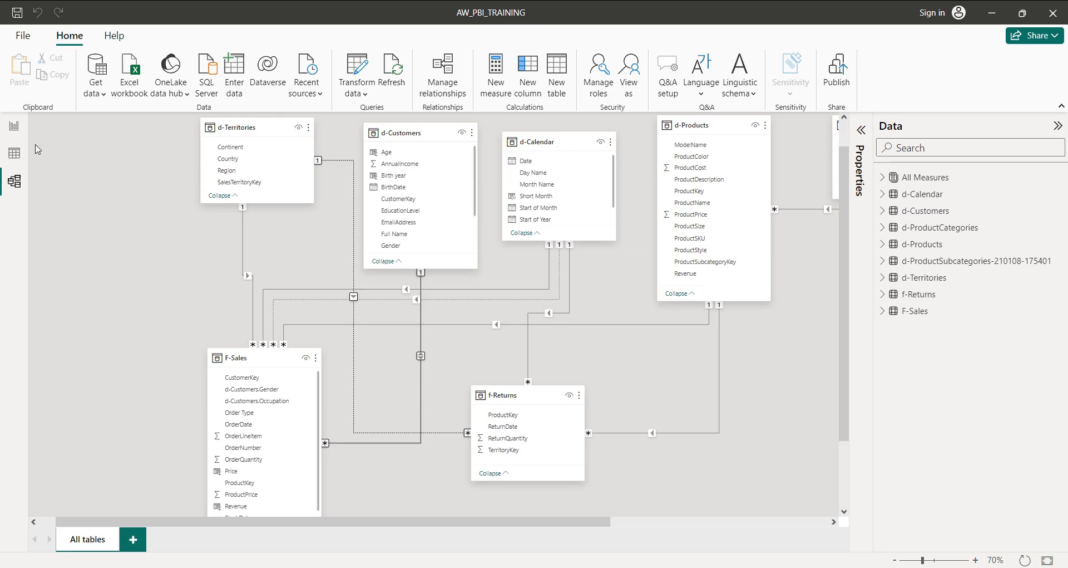
left_click(23, 133)
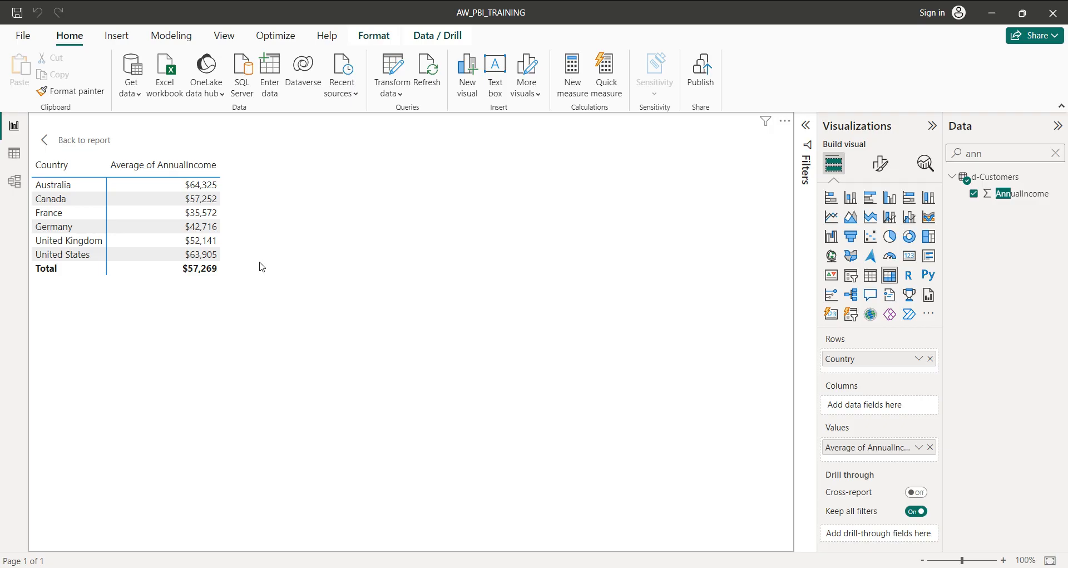
left_click(15, 182)
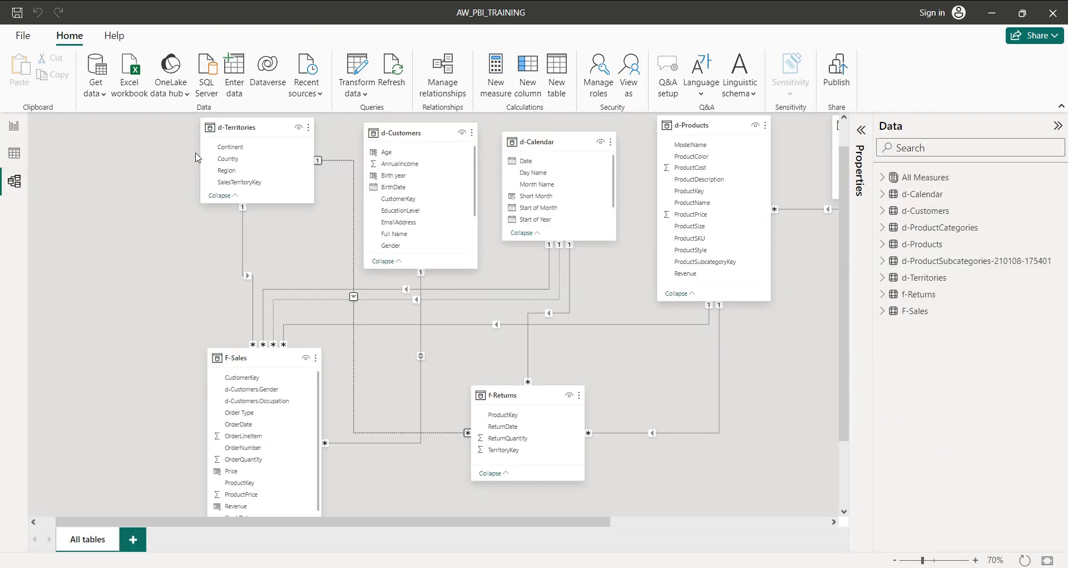
right_click(422, 360)
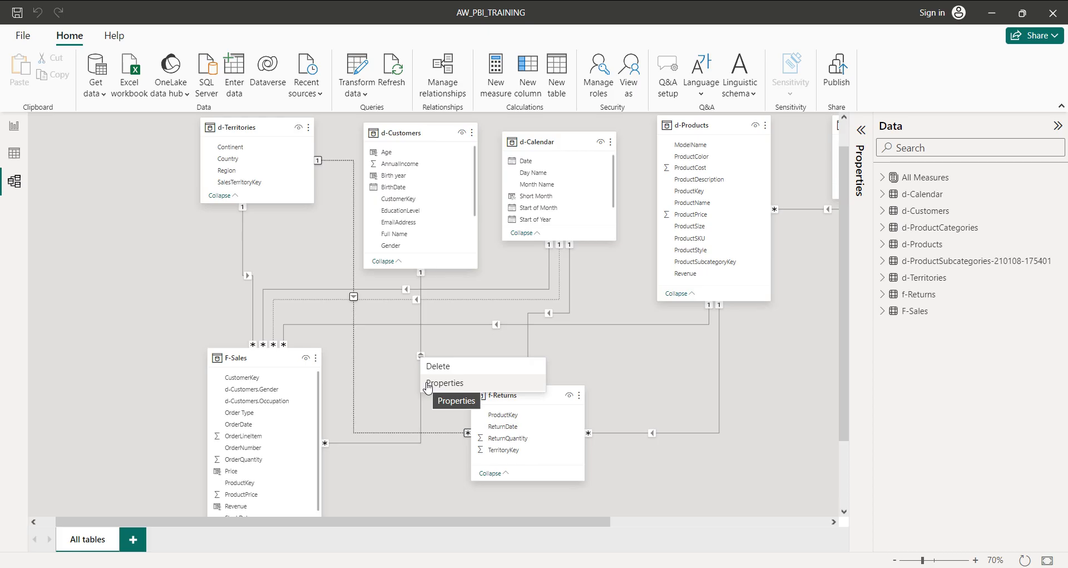
left_click(428, 384)
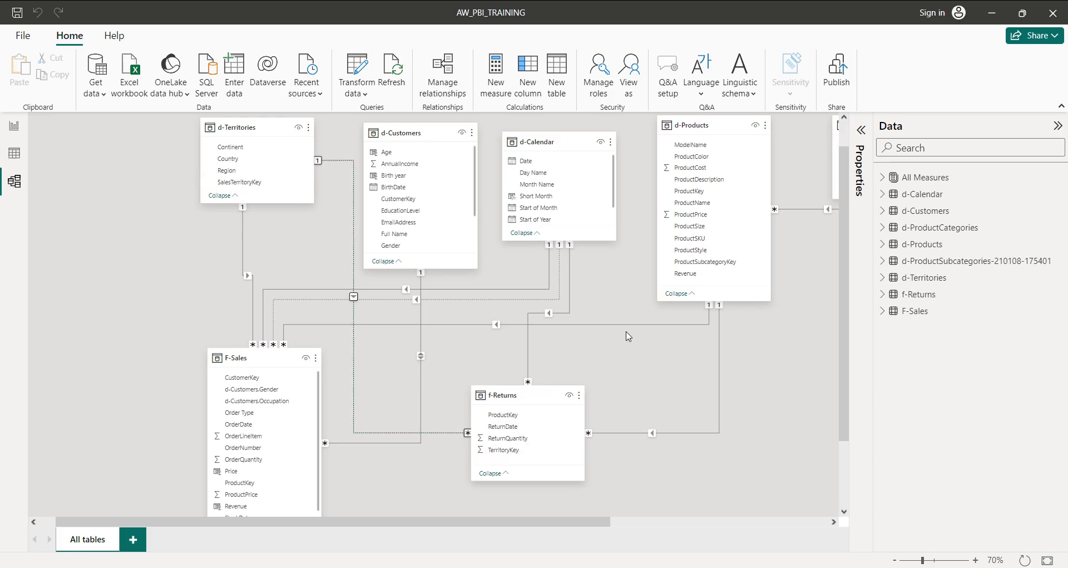
left_click(629, 404)
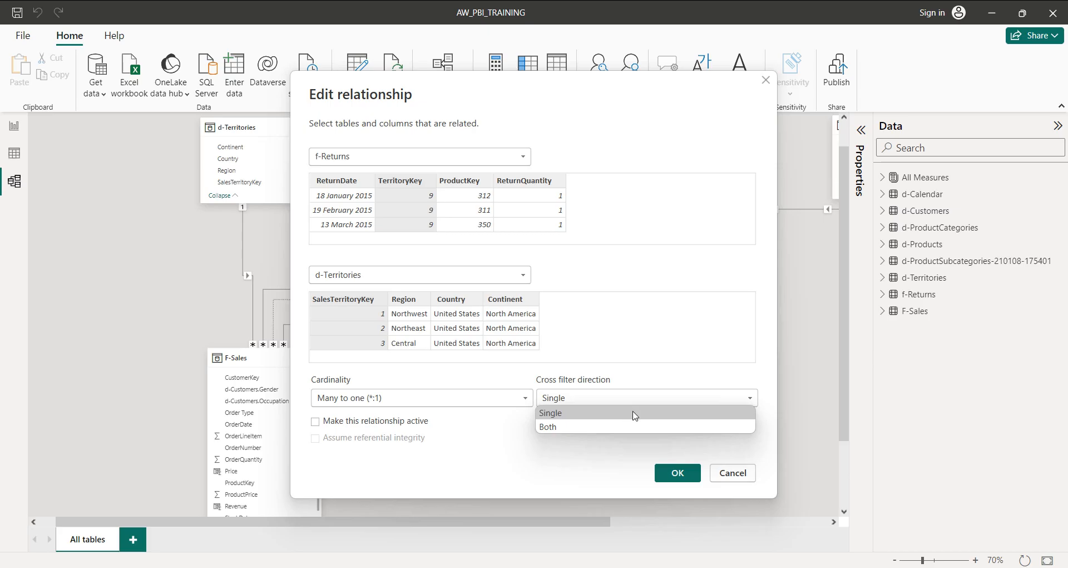
left_click(633, 413)
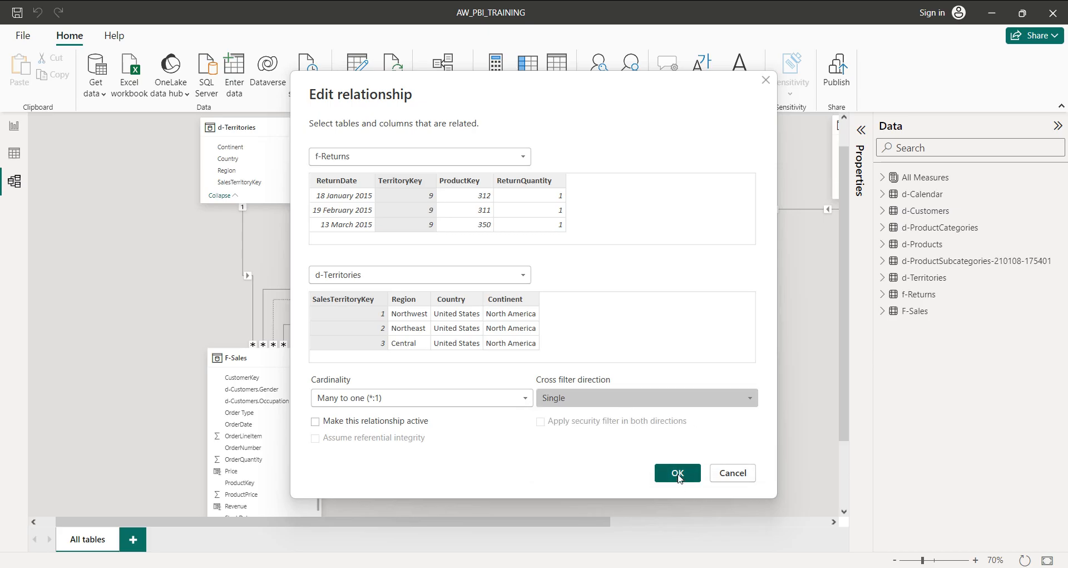
left_click(678, 473)
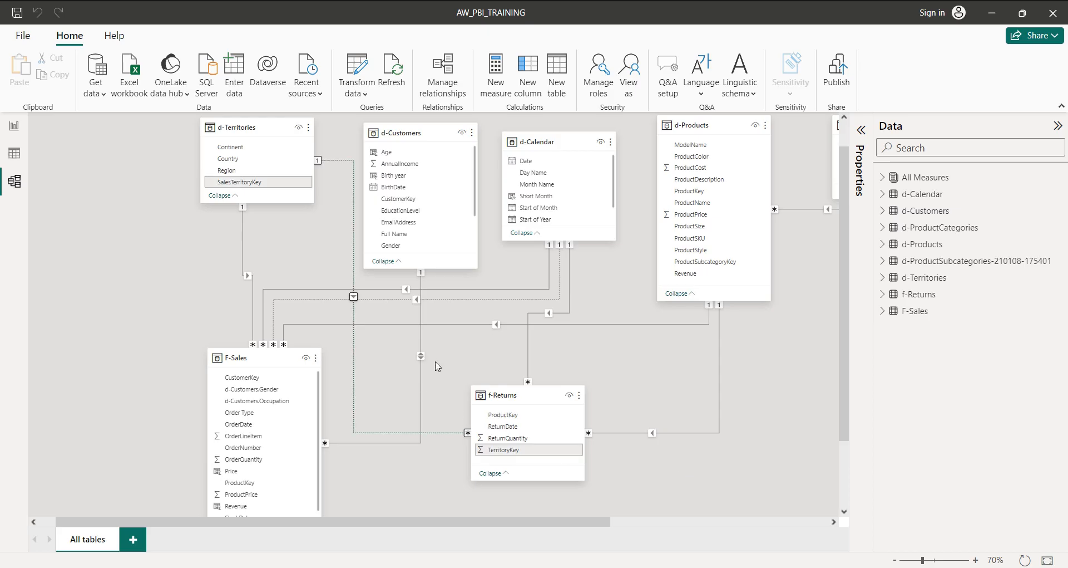
right_click(421, 324)
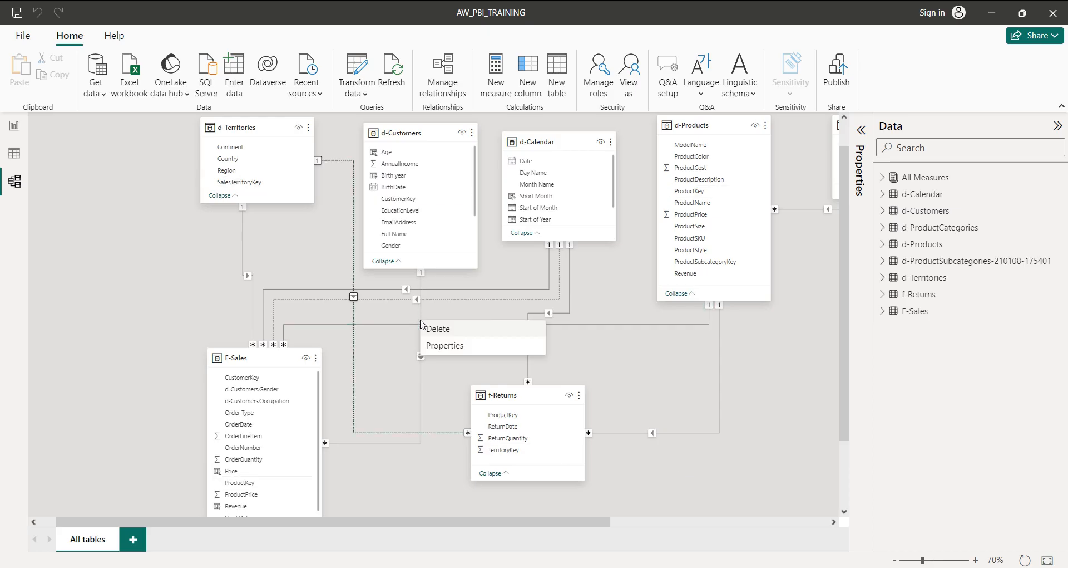
left_click(421, 392)
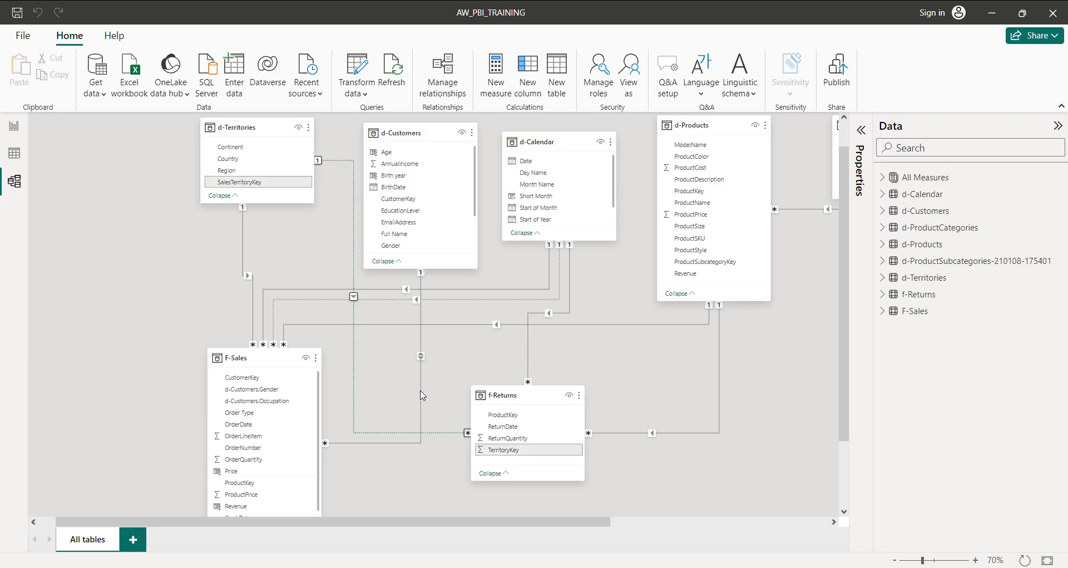
right_click(421, 391)
left_click(431, 417)
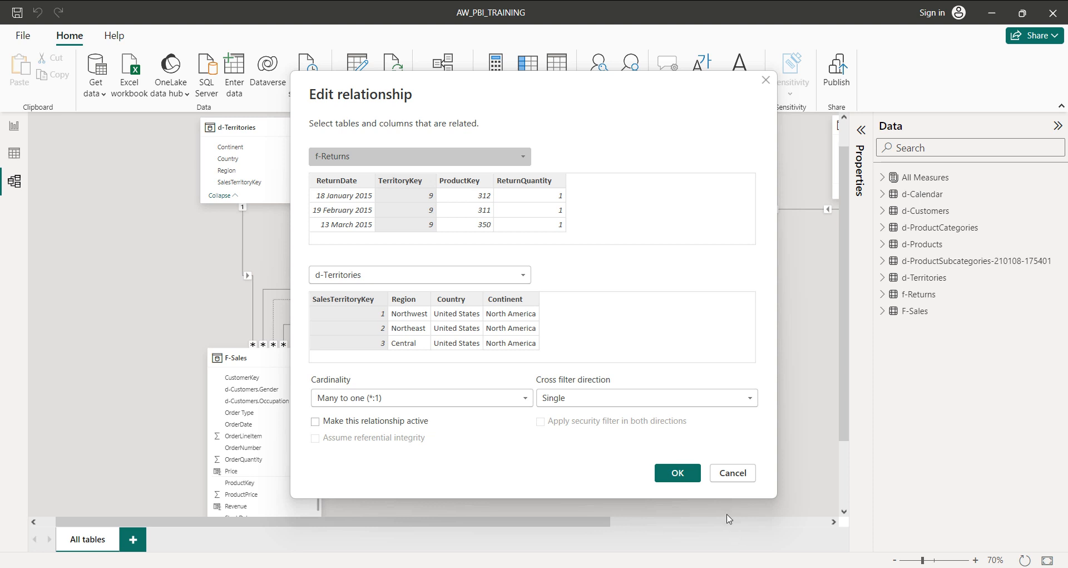
left_click(733, 473)
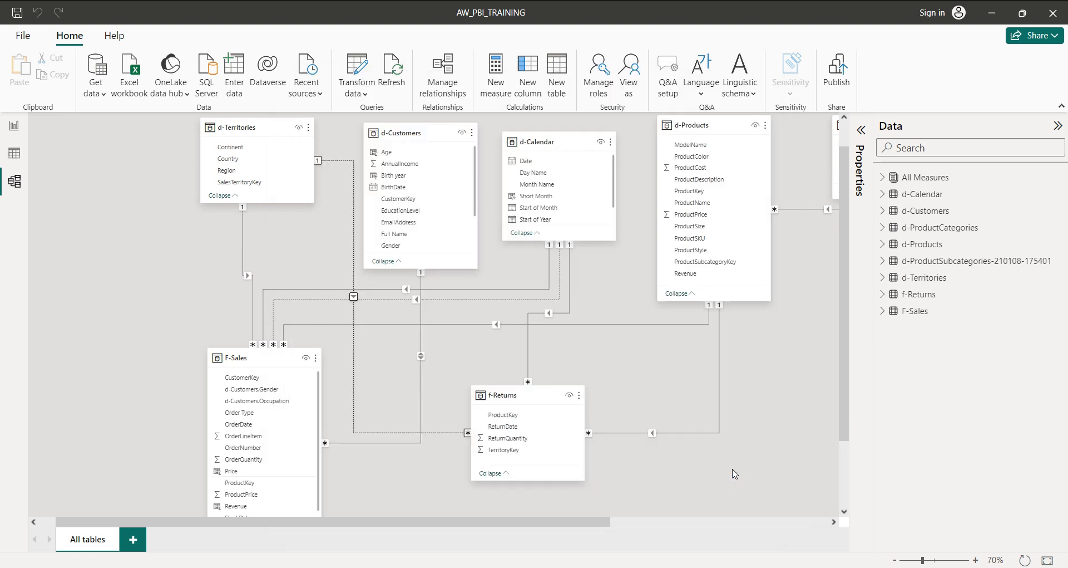
Step: Set the cross filter direction of the F-Sales to d-Customers relationship to Single and check the matrix in the report
left_click(425, 277)
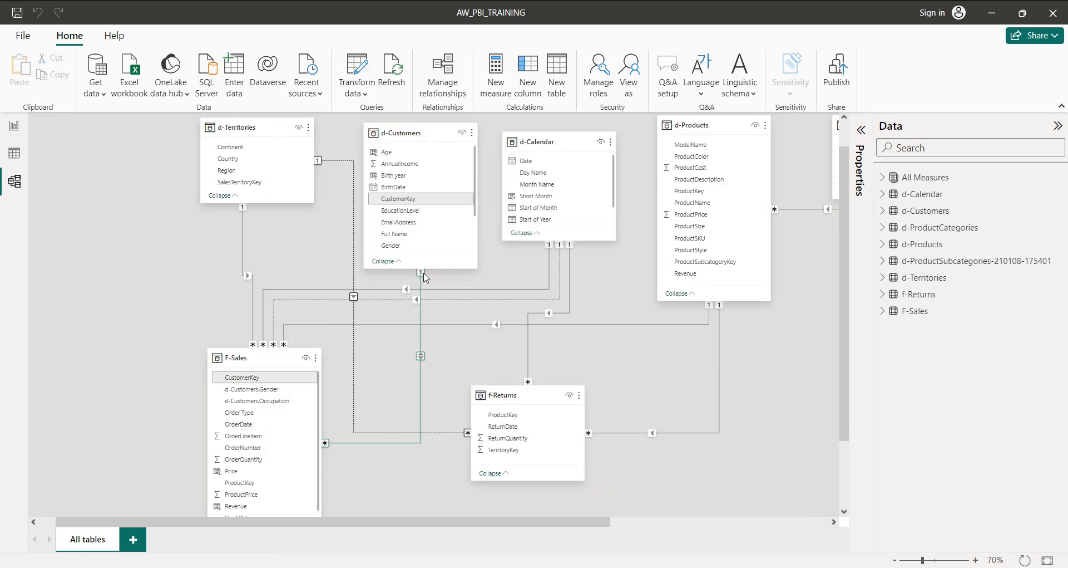
right_click(425, 276)
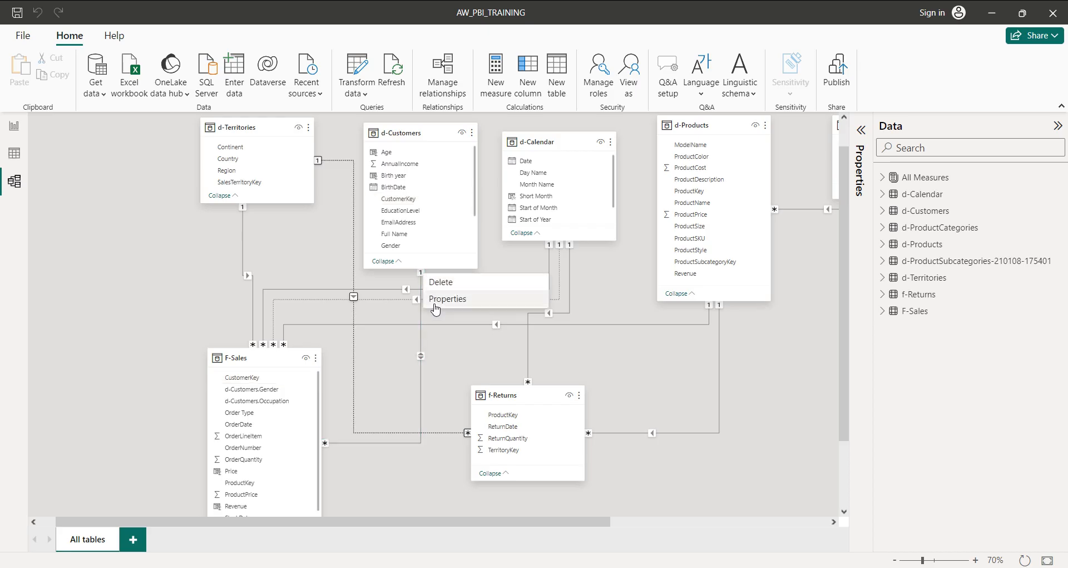
left_click(558, 313)
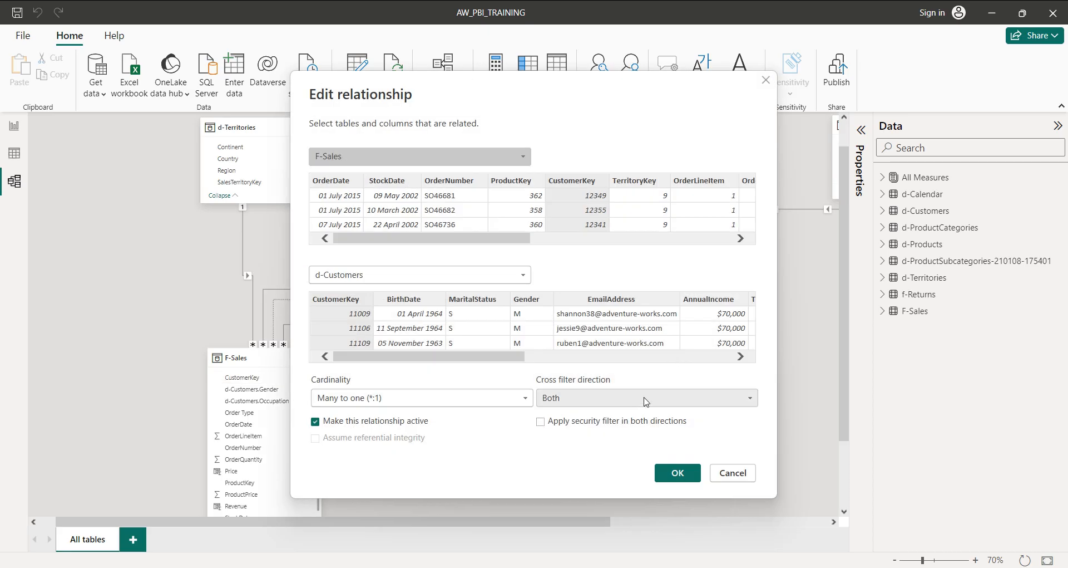
left_click(639, 403)
left_click(638, 410)
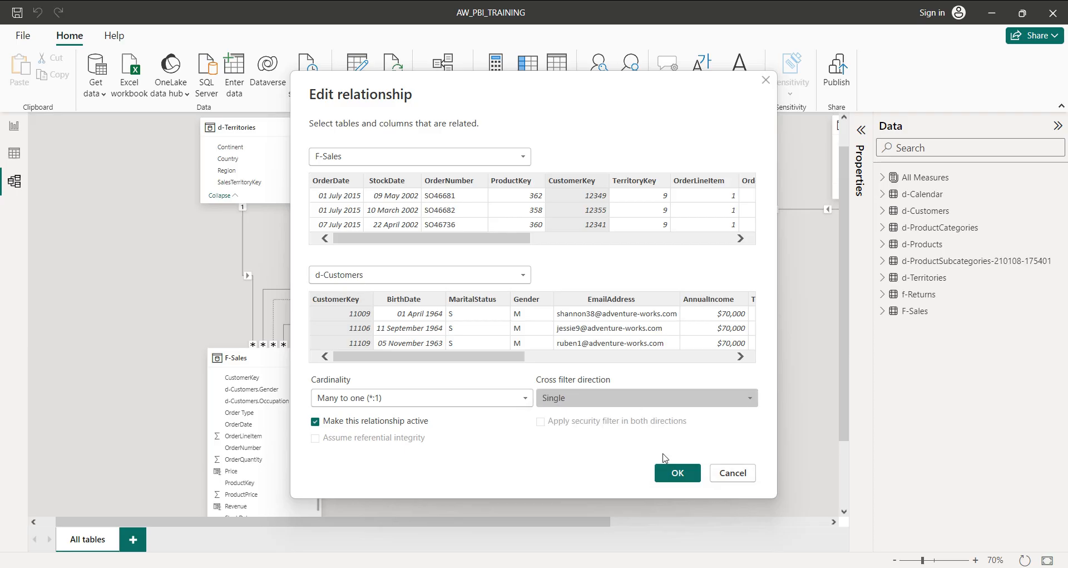
left_click(674, 473)
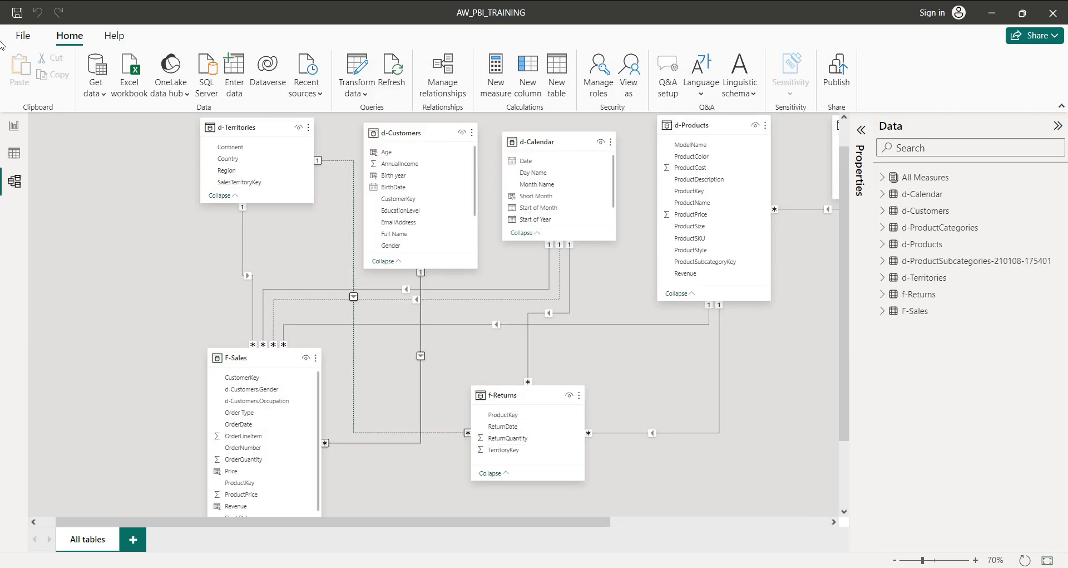
left_click(28, 127)
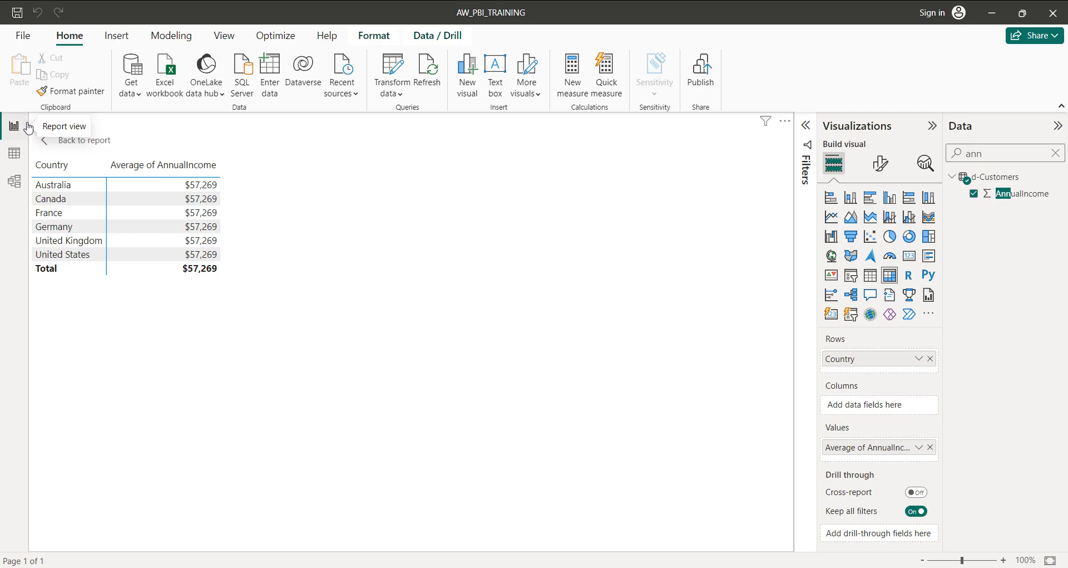
left_click(15, 181)
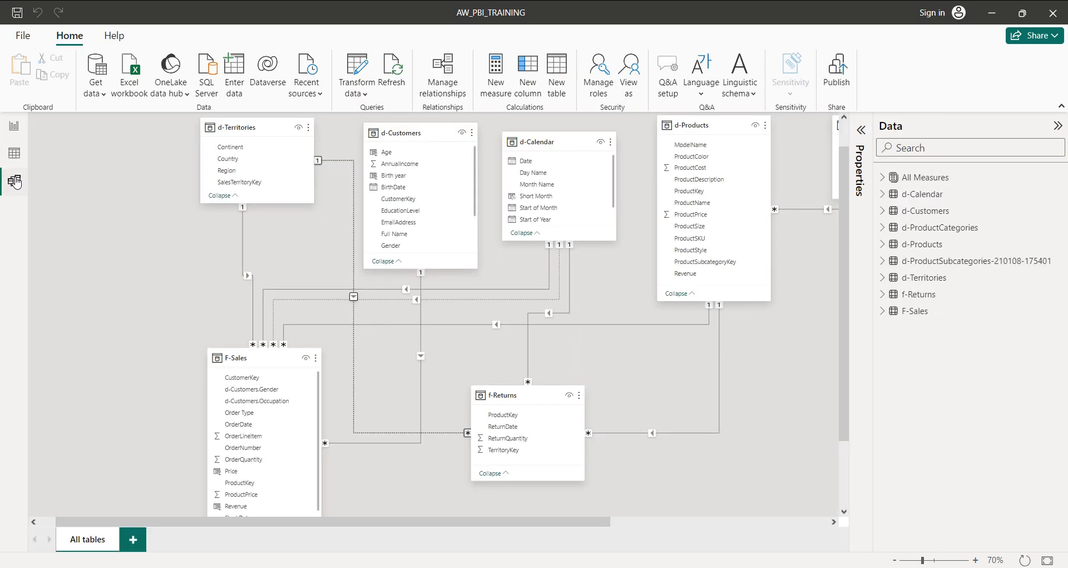
Step: In the report, create a measure in All Measures named "Country wise customer Avg. Income" and begin its formula with CALCULATE
left_click(16, 129)
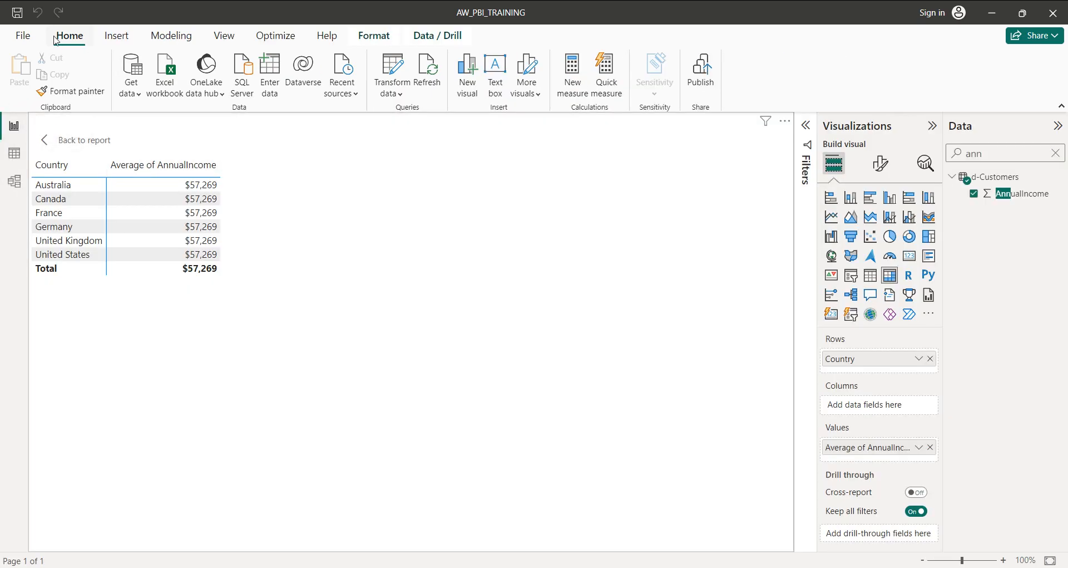
left_click(427, 75)
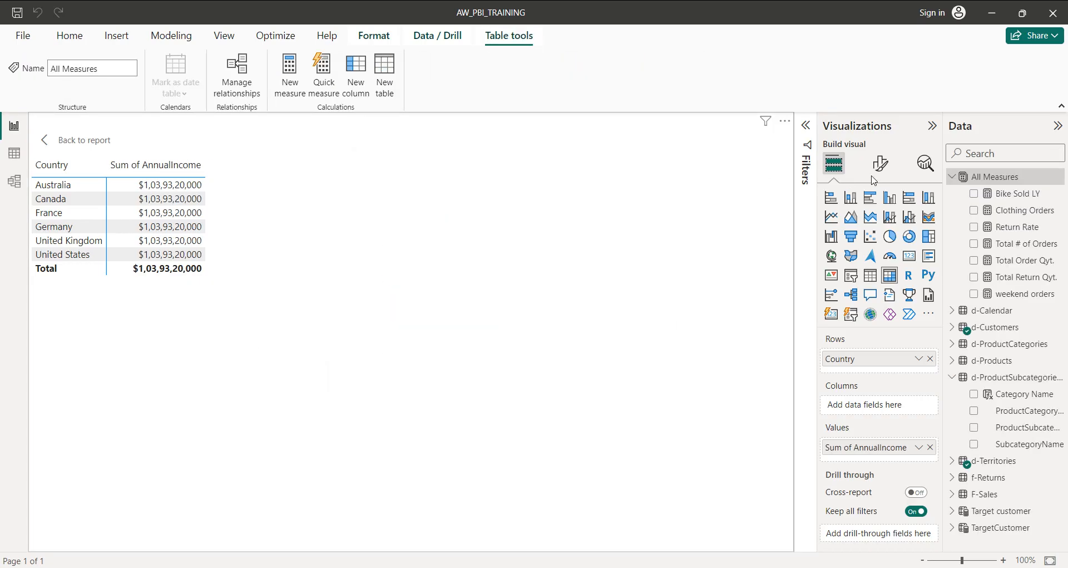
right_click(996, 183)
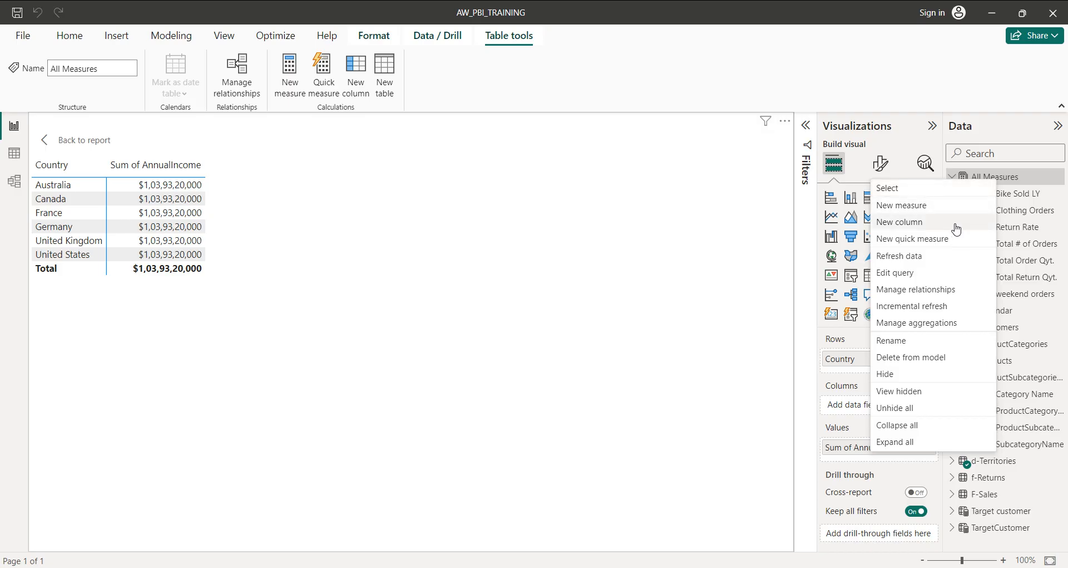
left_click(963, 212)
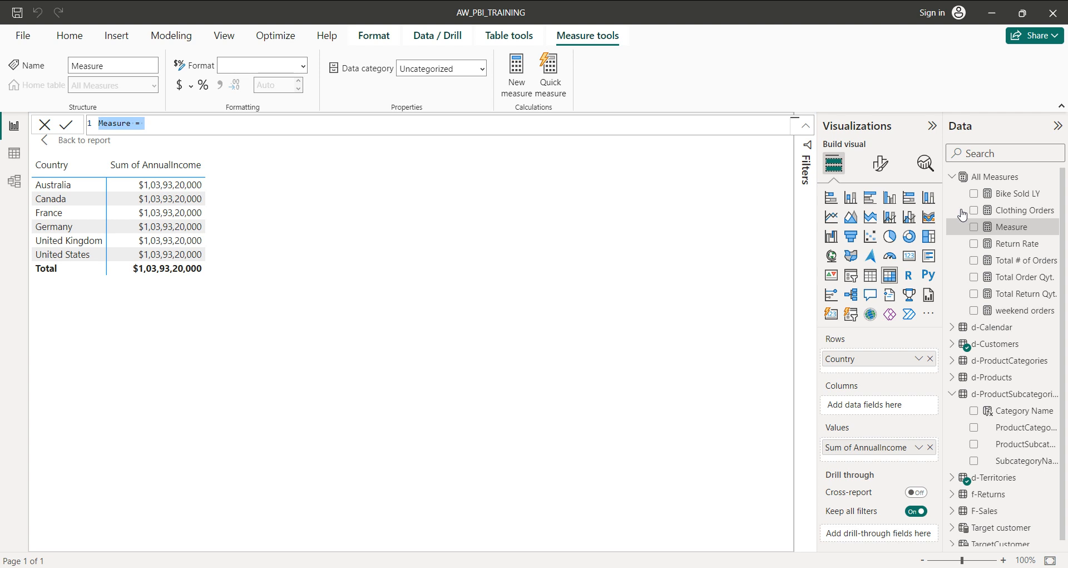
type("Count")
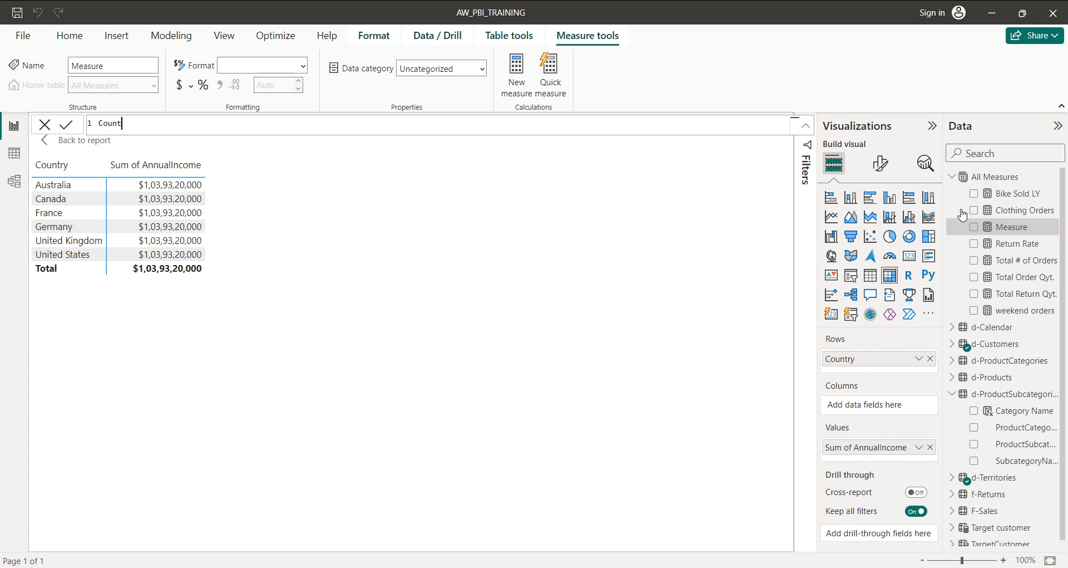
type("ry wise customer Avg. Income = claculate")
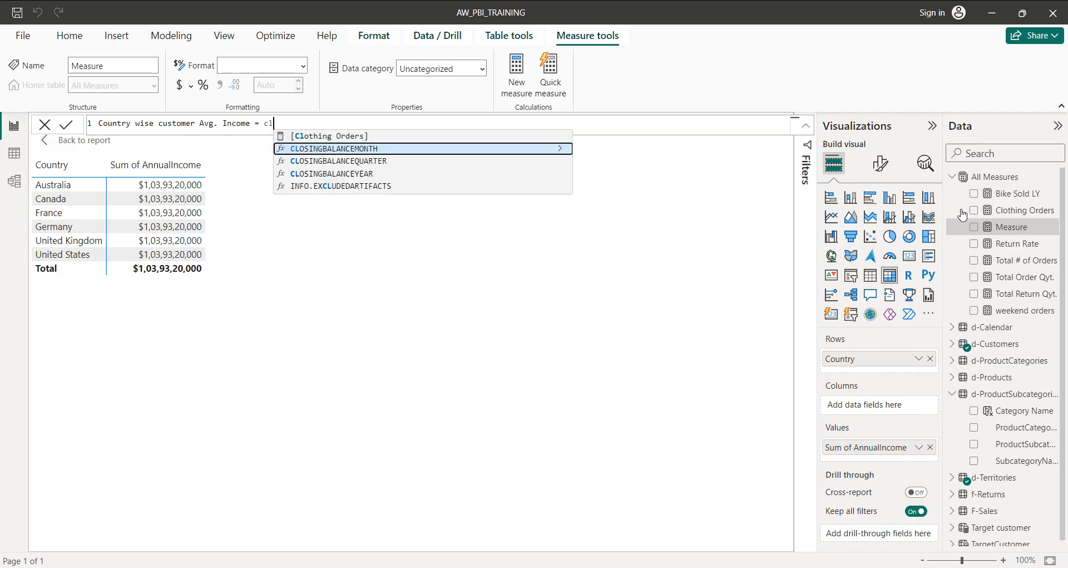
key("BackSpace")
key("BackSpace")
key("BackSpace")
key("BackSpace")
key("BackSpace")
key("BackSpace")
key("BackSpace")
key("BackSpace")
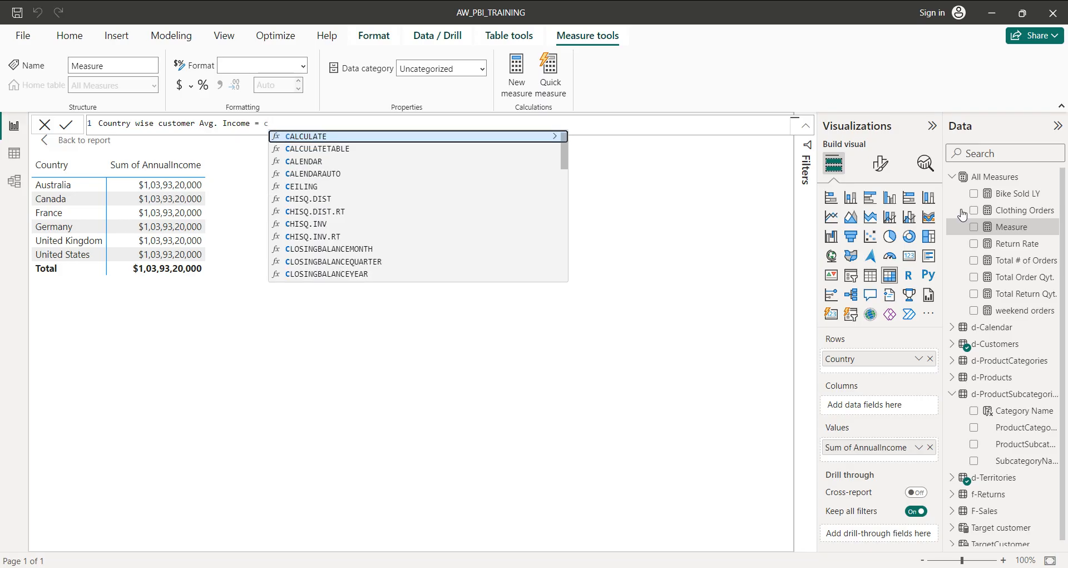
key("Tab")
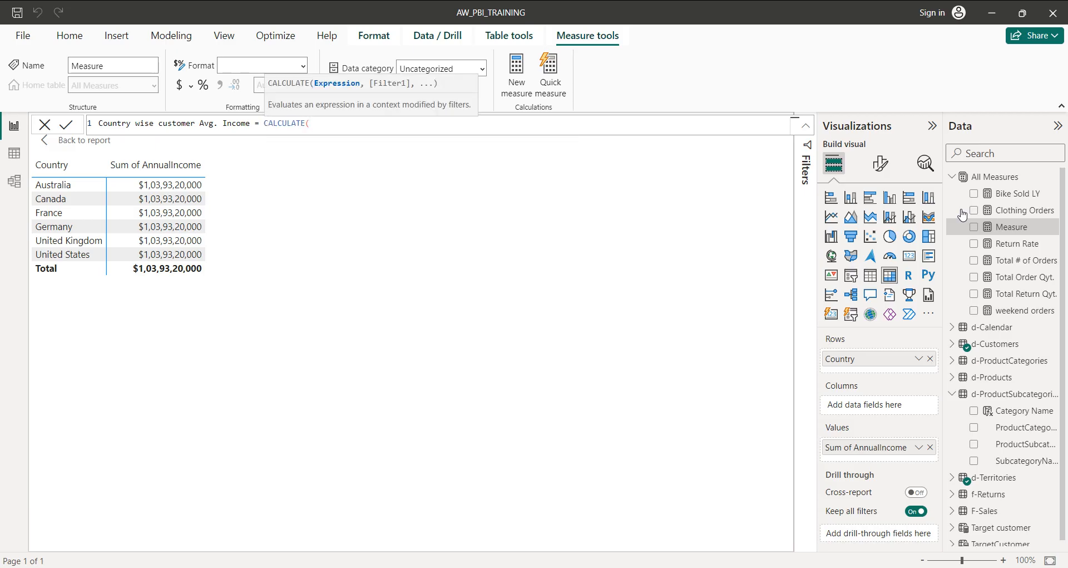
Step: Enter Average('d-Customers'[AnnualIncome]) as the expression of the measure's CALCULATE function
type("Average")
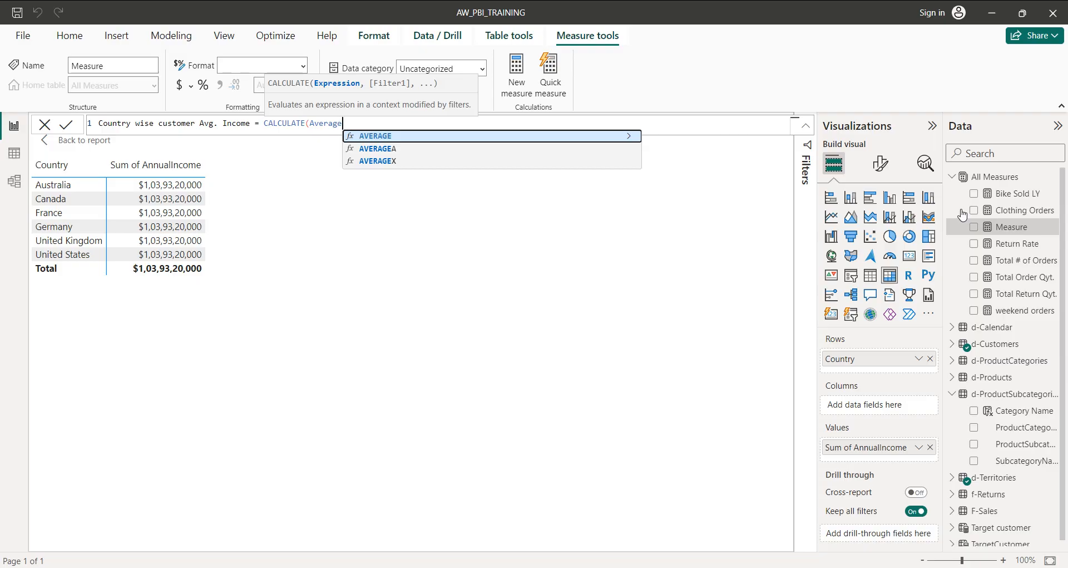
type("(")
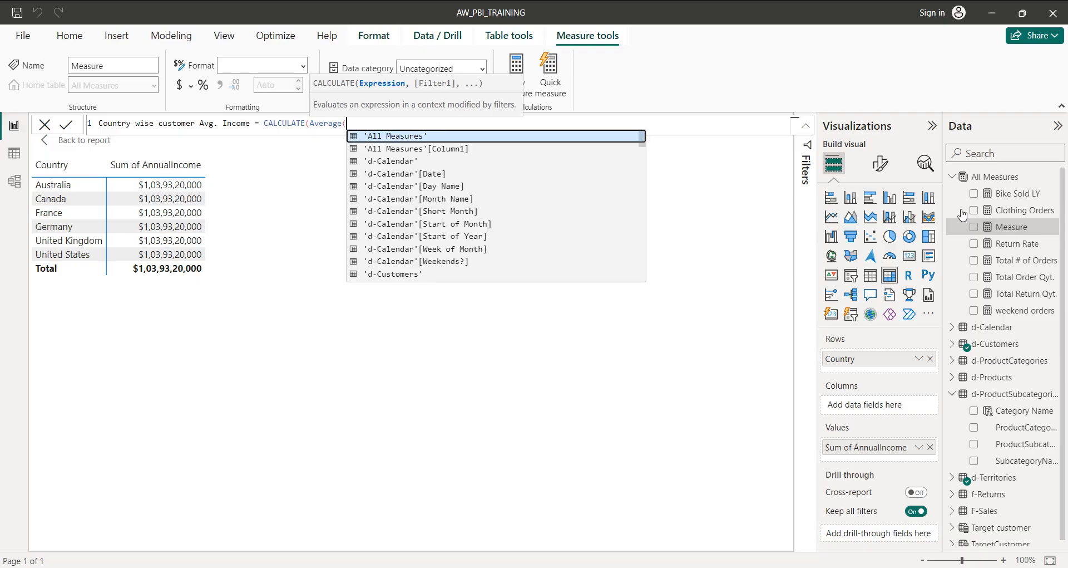
type("an")
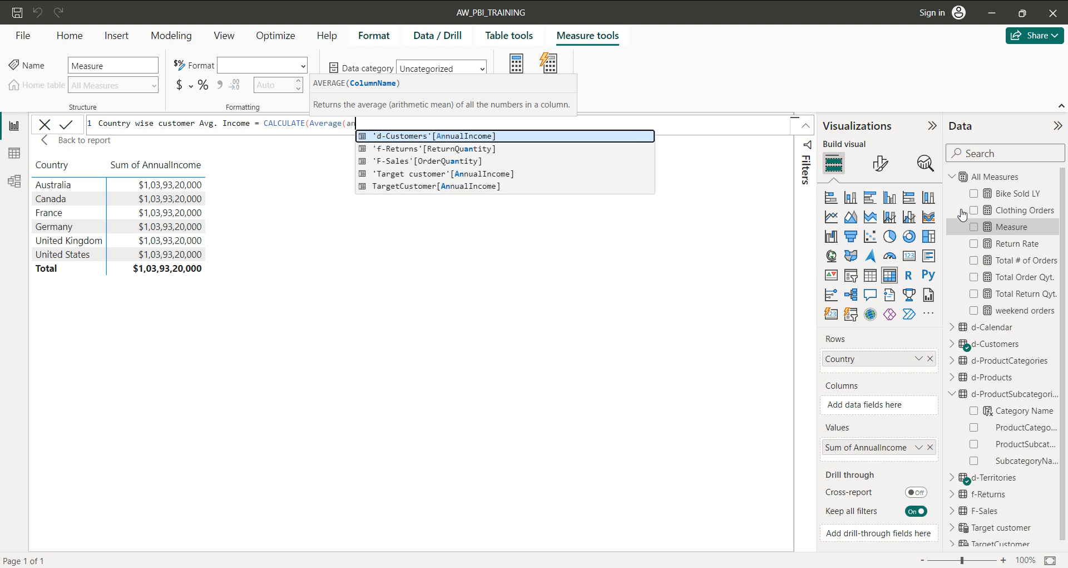
left_click(645, 140)
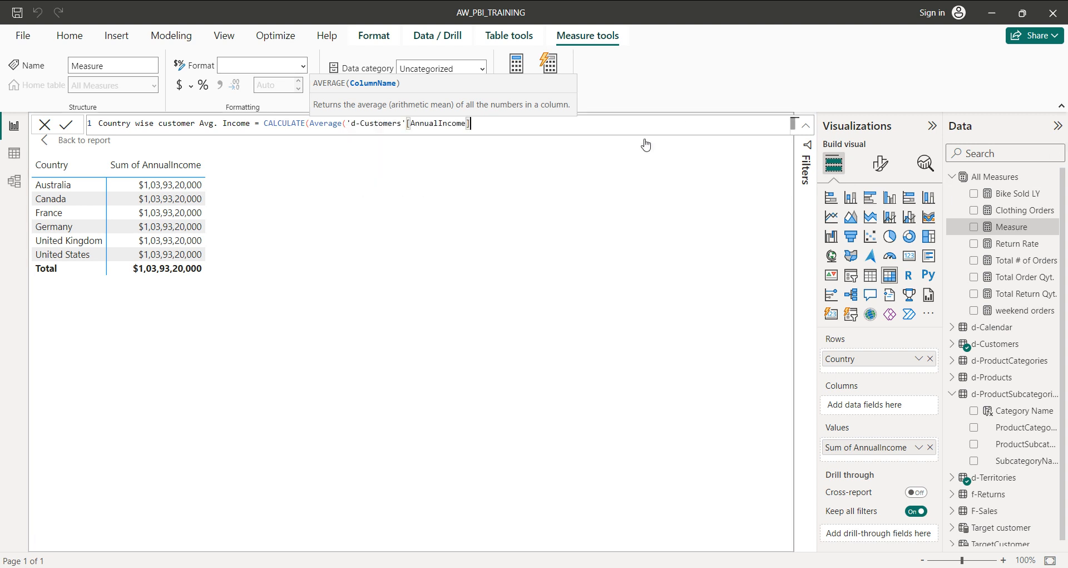
type("),")
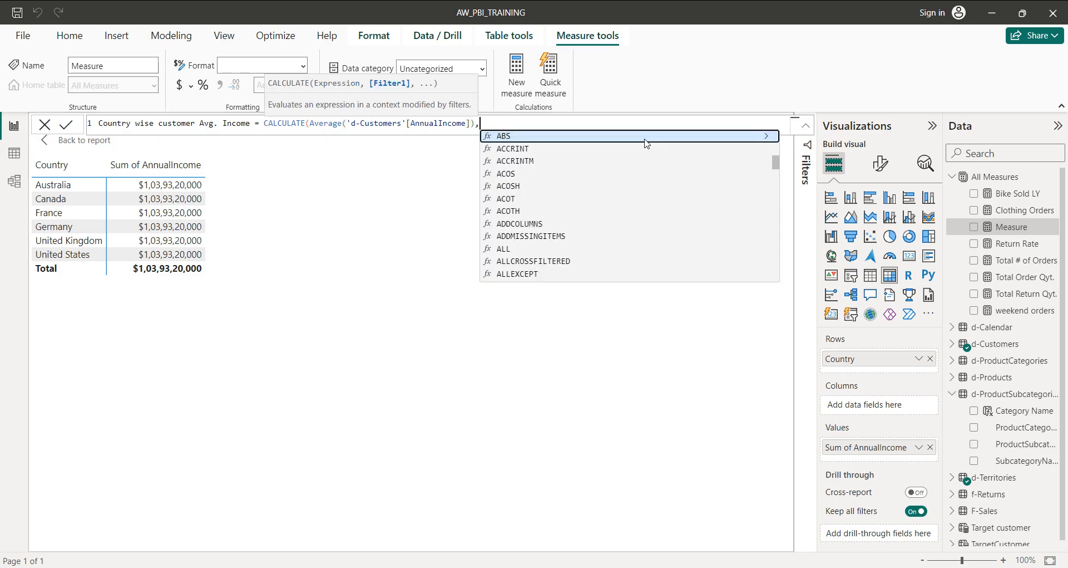
Step: Add the filter CROSSFILTER('d-Customers'[CustomerKey],'F-Sales'[CustomerKey],Both) to the CALCULATE formula and commit the measure
type("cr")
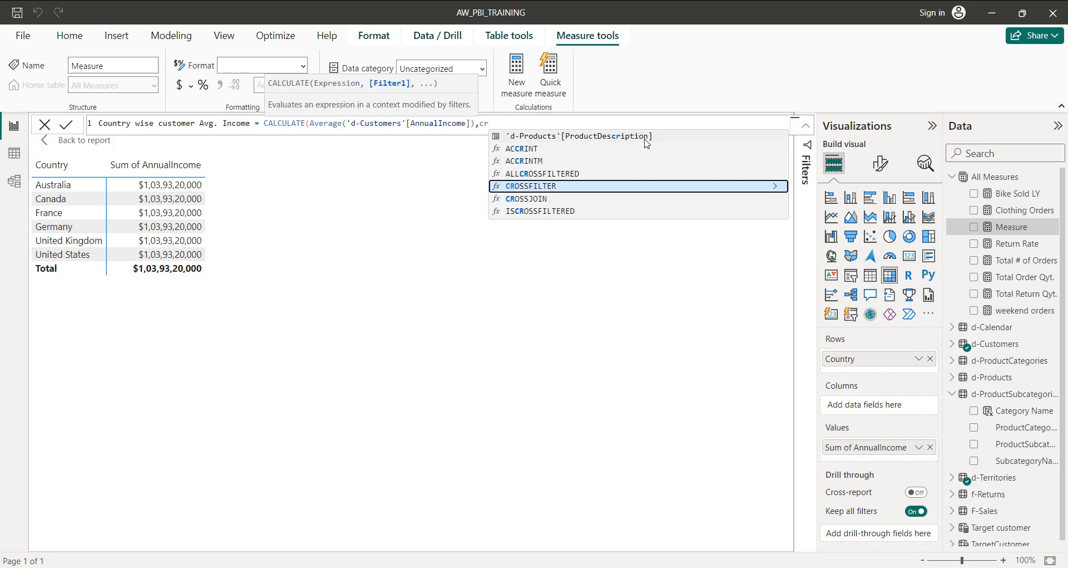
left_click(620, 186)
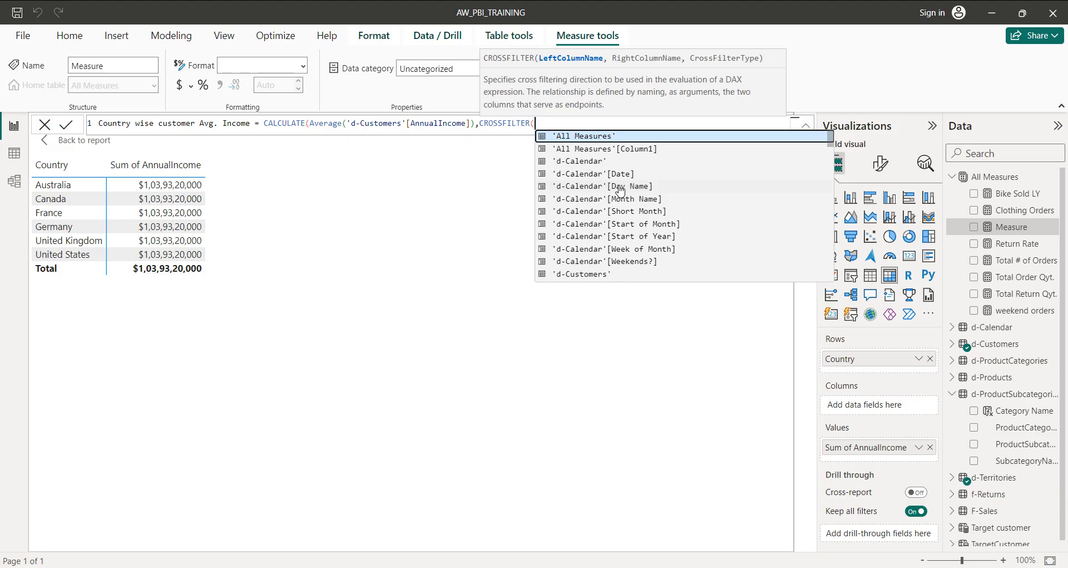
type("cu")
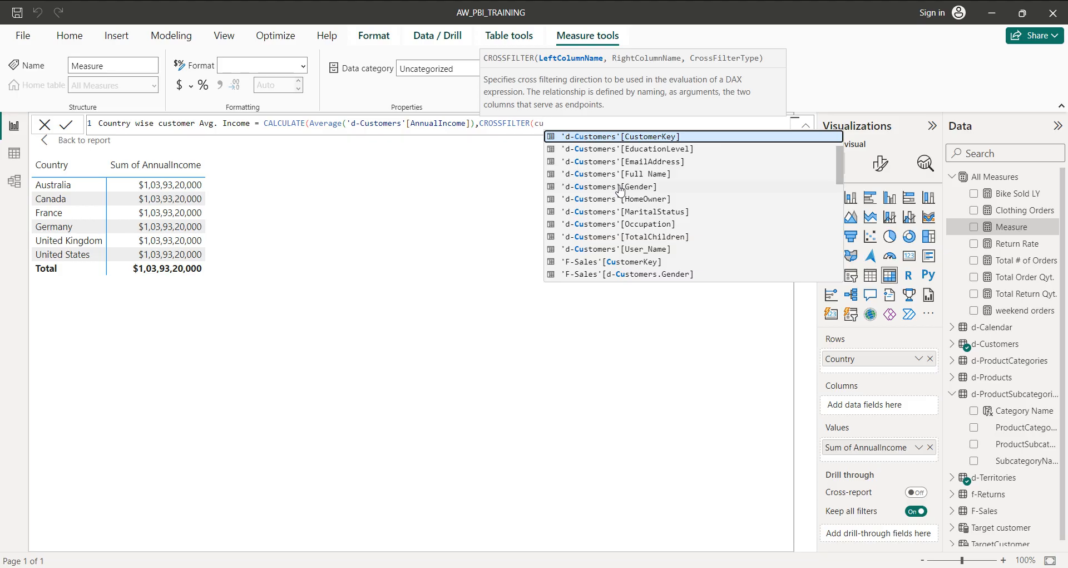
left_click(655, 138)
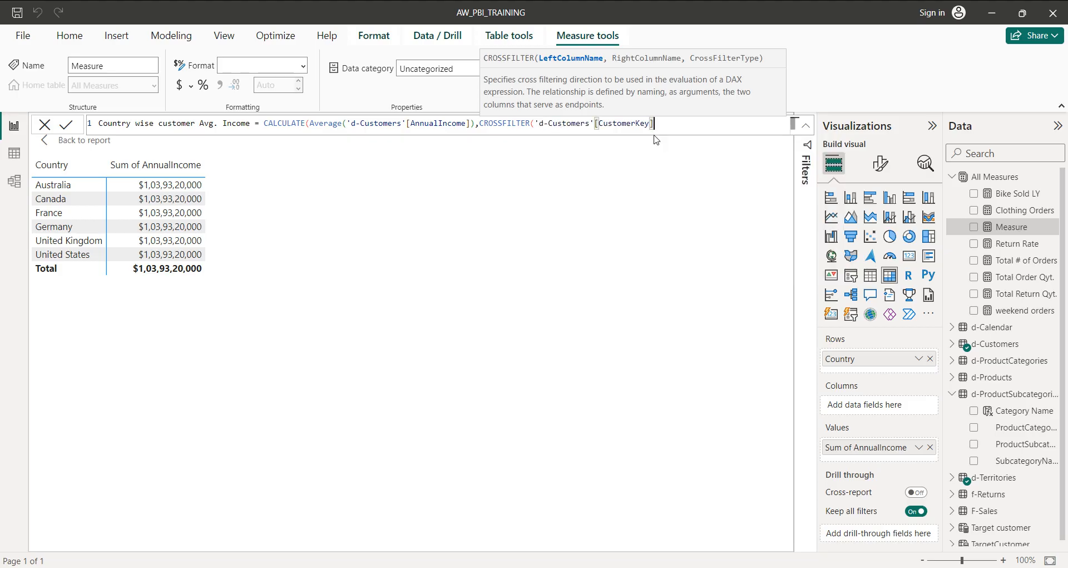
type(",")
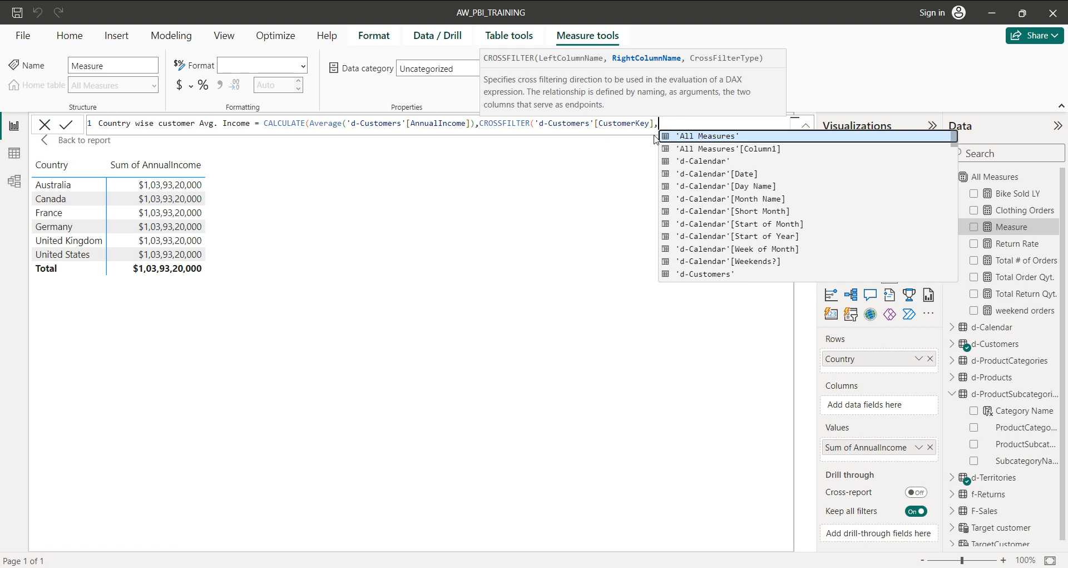
type("custome")
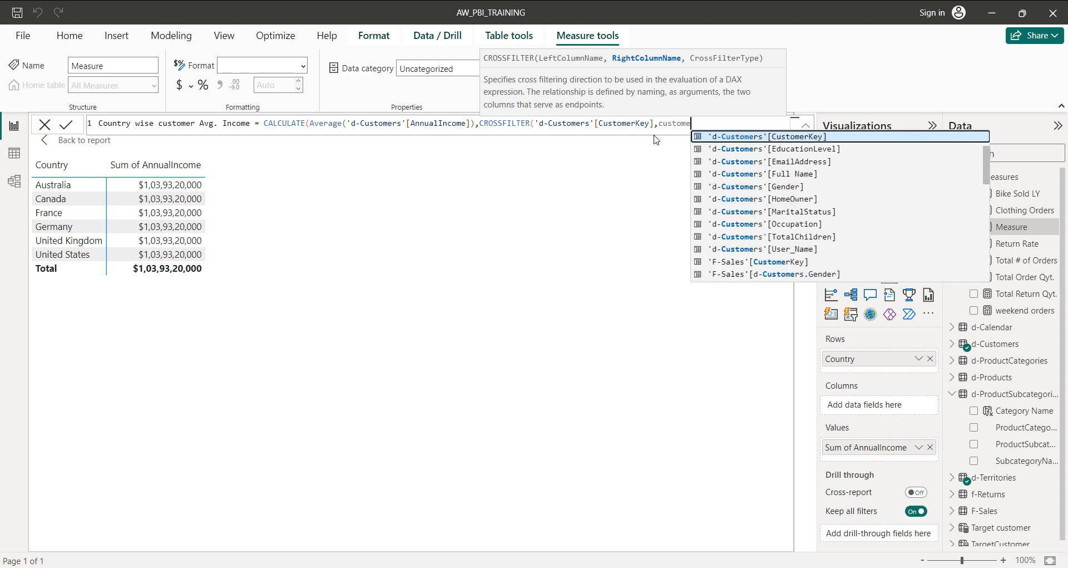
left_click(715, 263)
type(",")
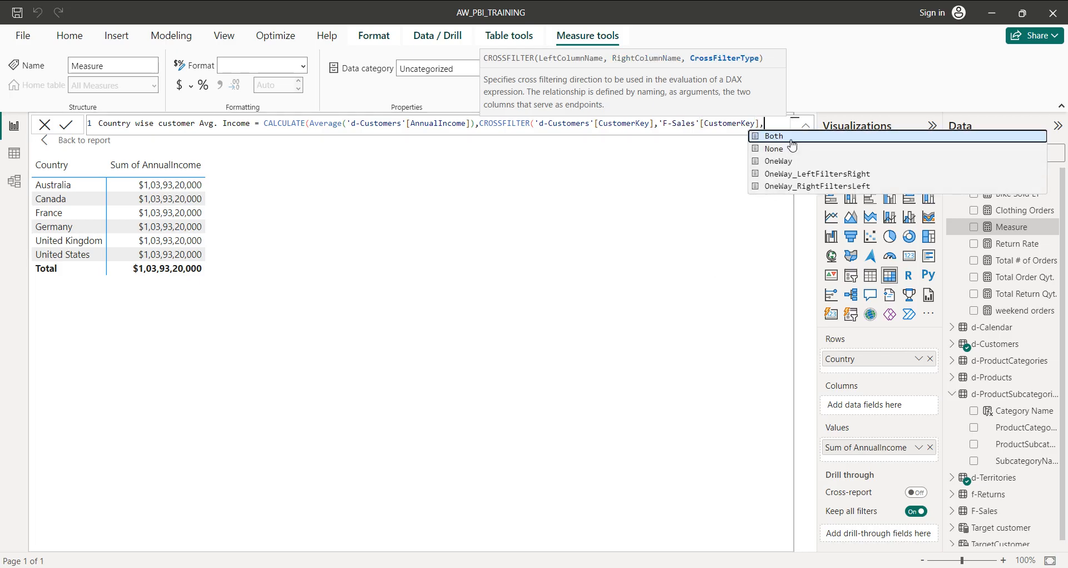
key("Tab")
type(")")
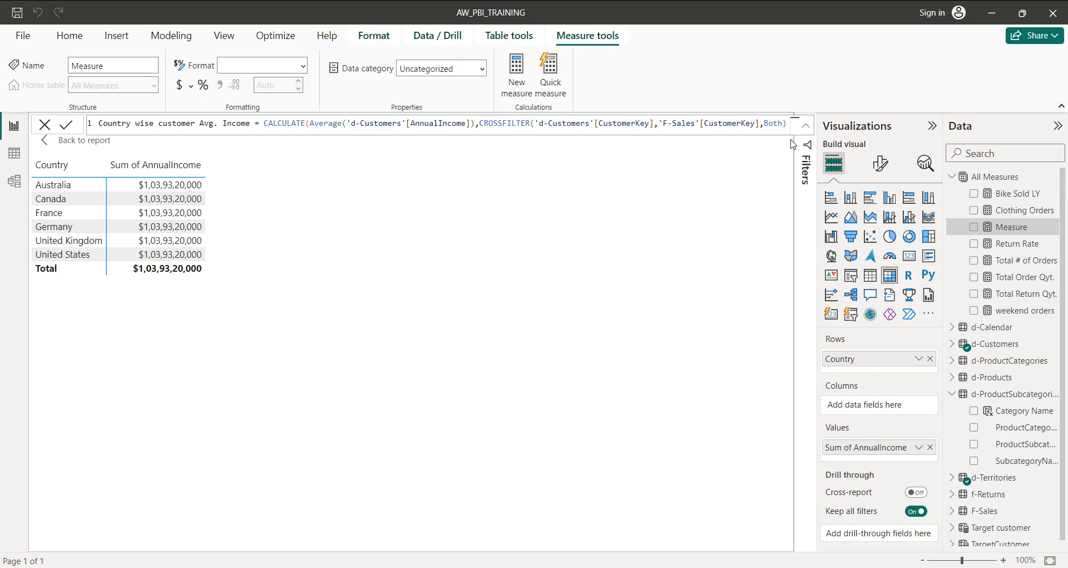
type(")")
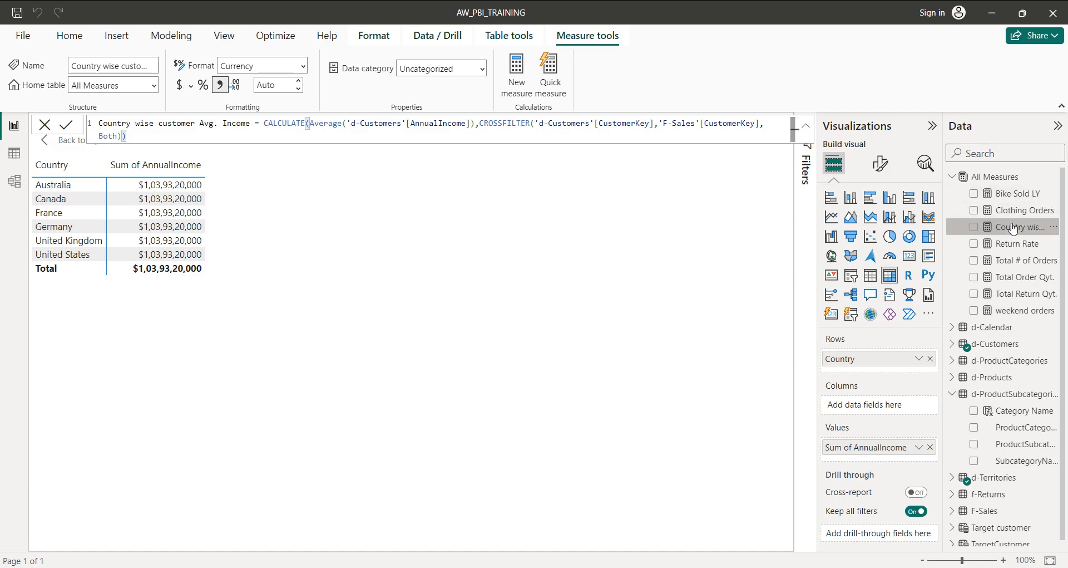
Step: Add the Country wise customer Avg. Income measure to the matrix values above AnnualIncome and summarize AnnualIncome by Average
left_click_drag(1018, 227, 910, 446)
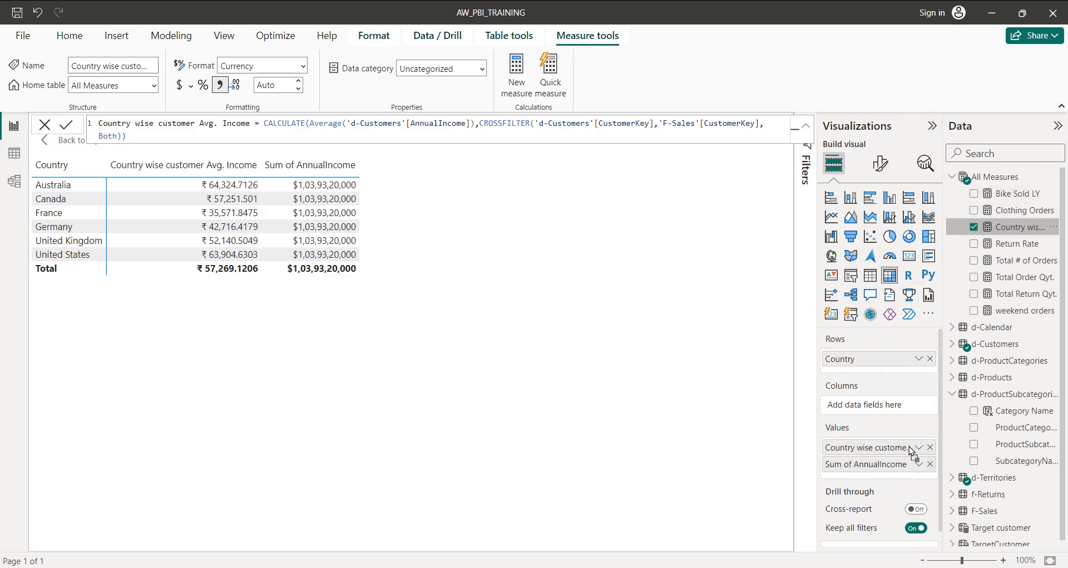
left_click(919, 447)
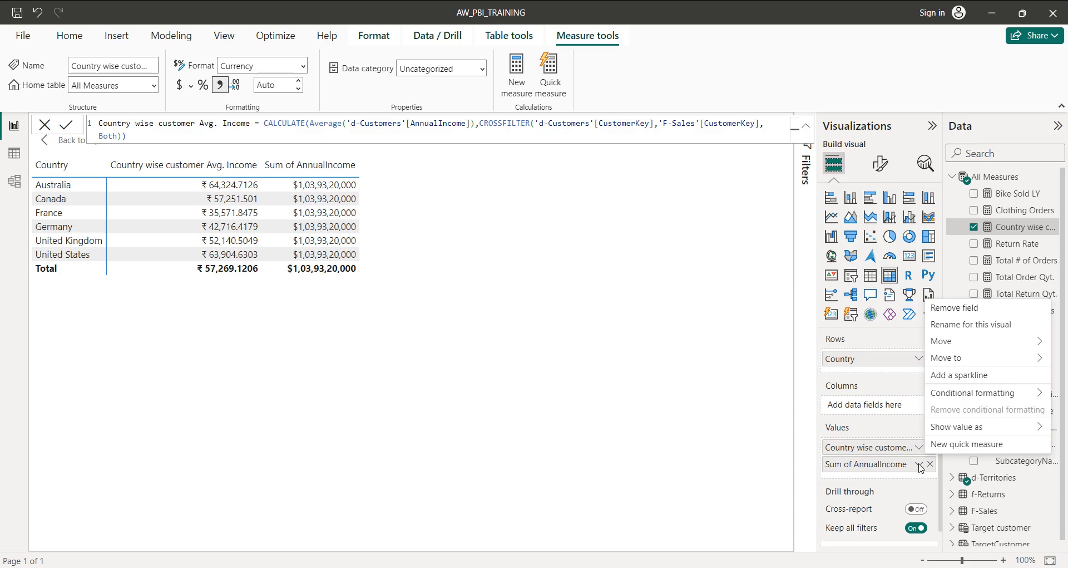
left_click(920, 464)
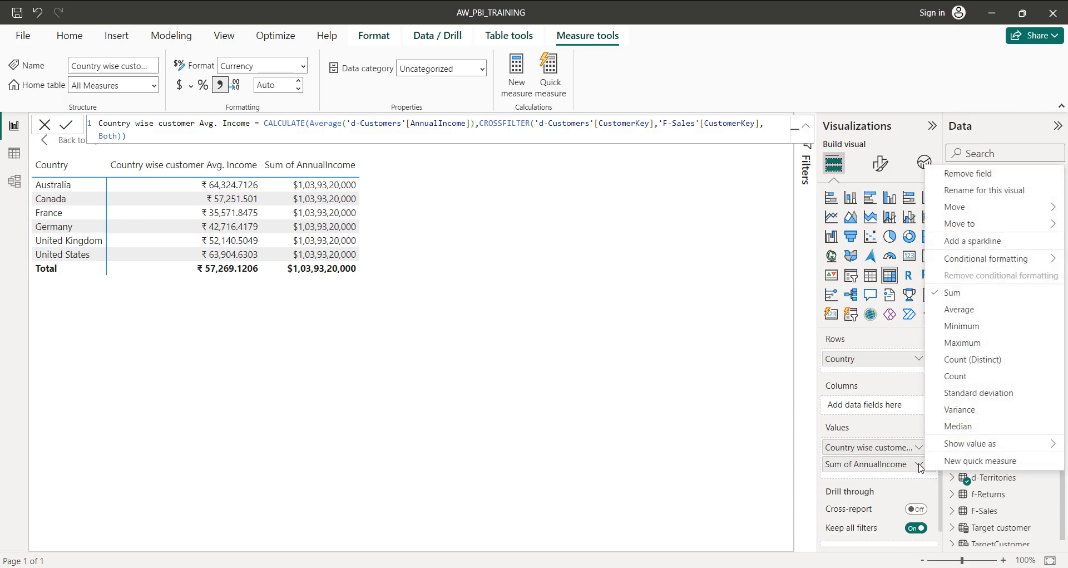
left_click(961, 309)
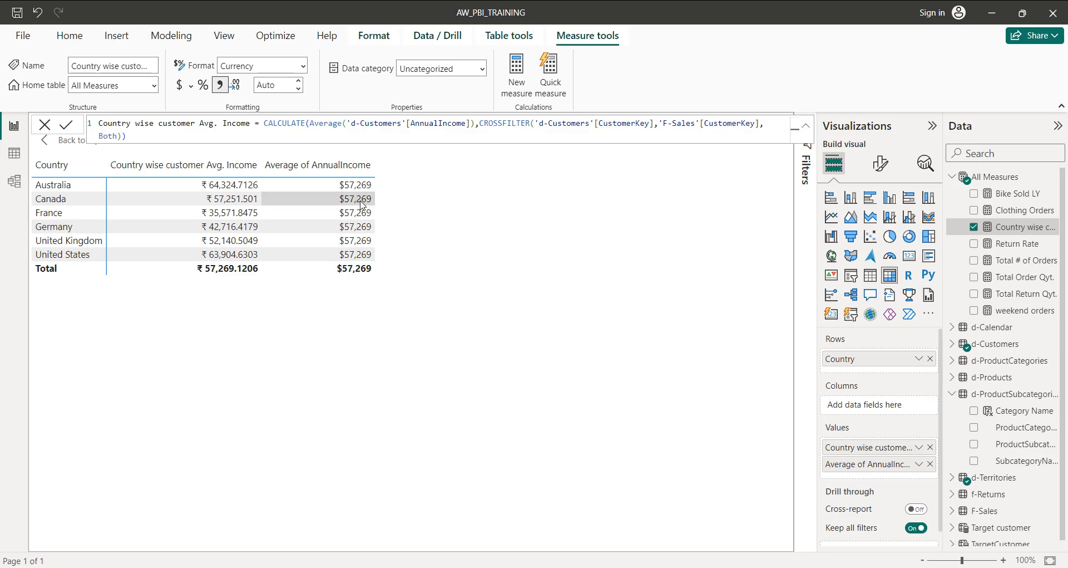